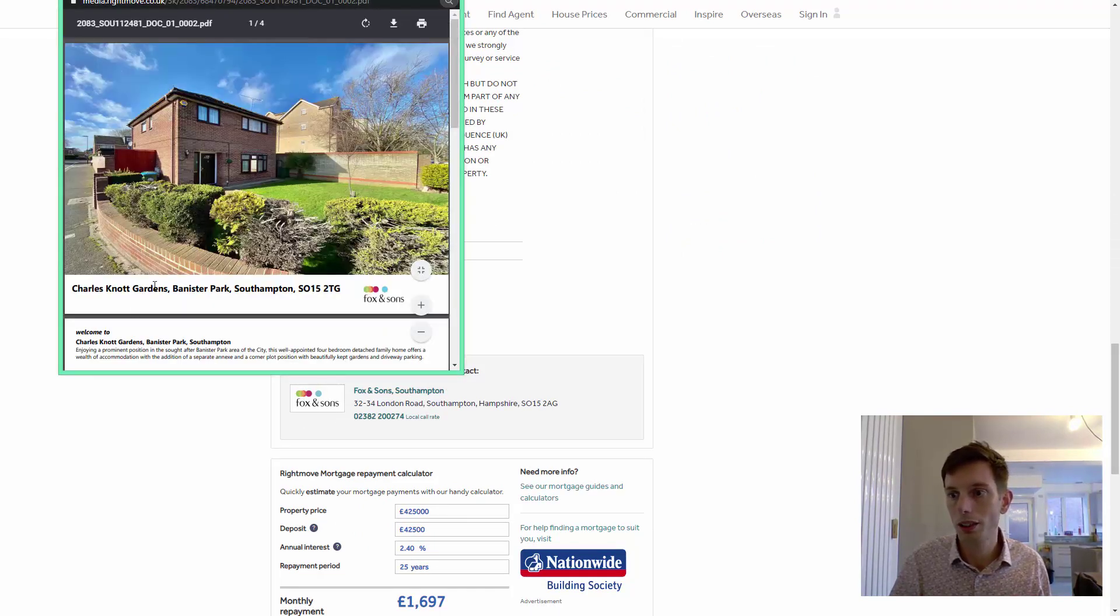
key("alt+Tab")
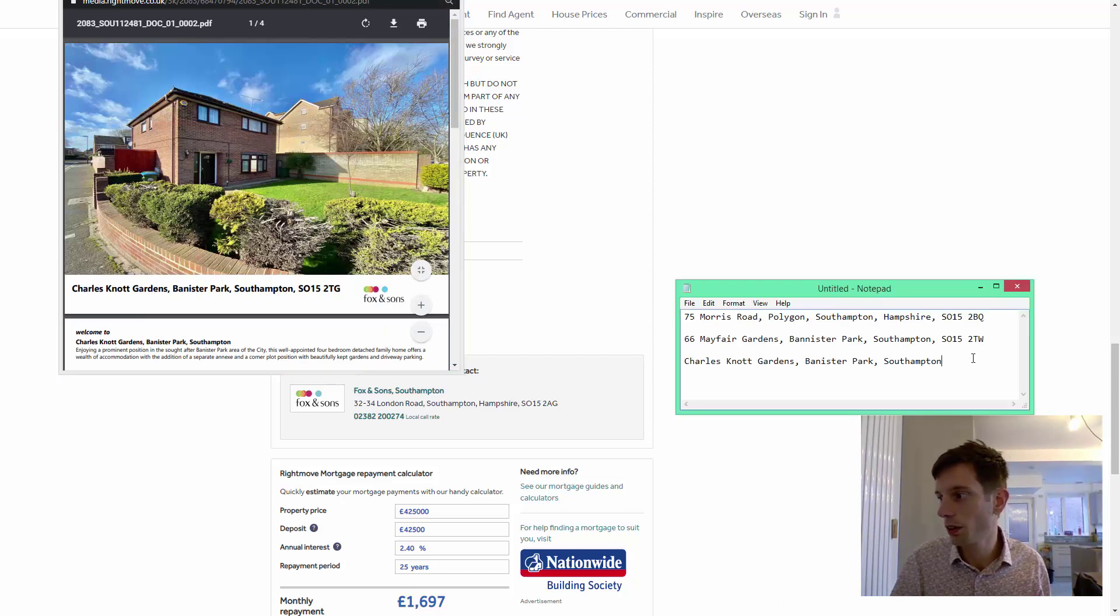
type("SO15 2TG")
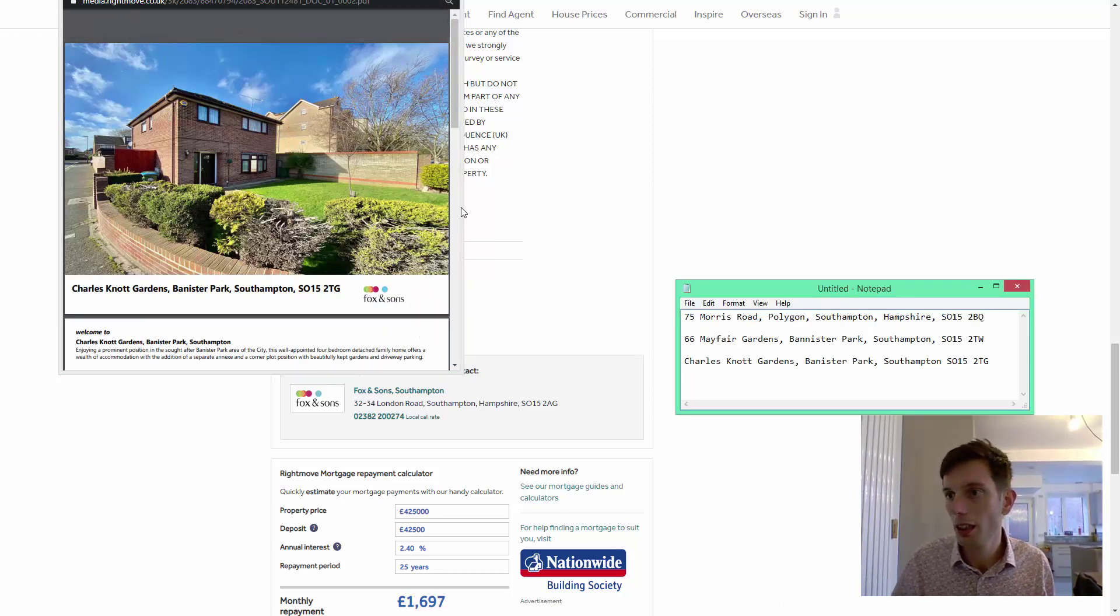
left_click(233, 433)
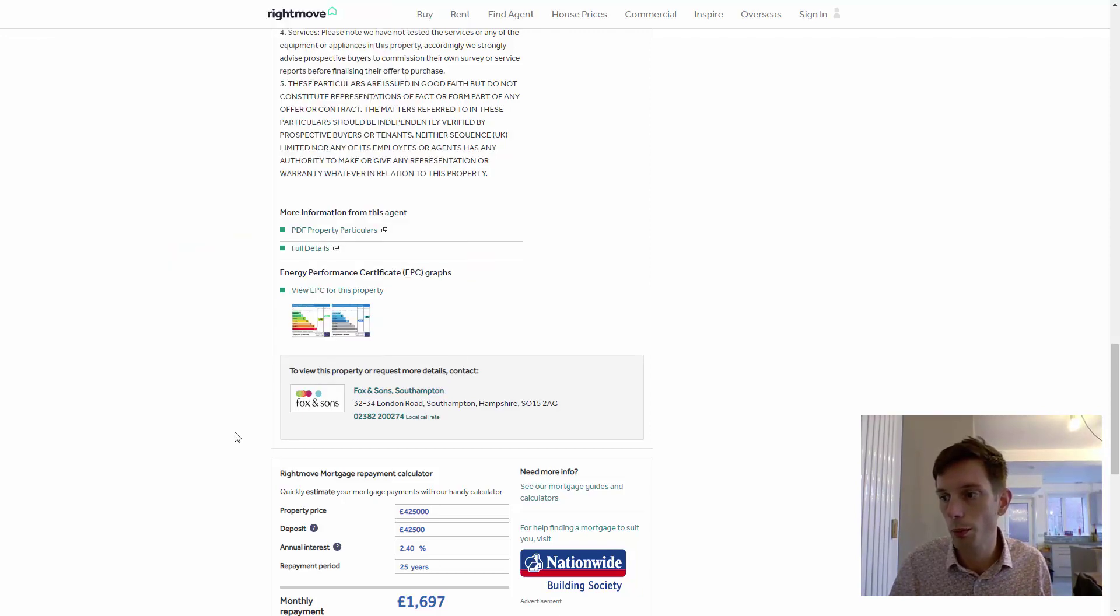
Check the listing's EPC graph, then open the agent's full property details.
scroll(234, 437, "down", 1)
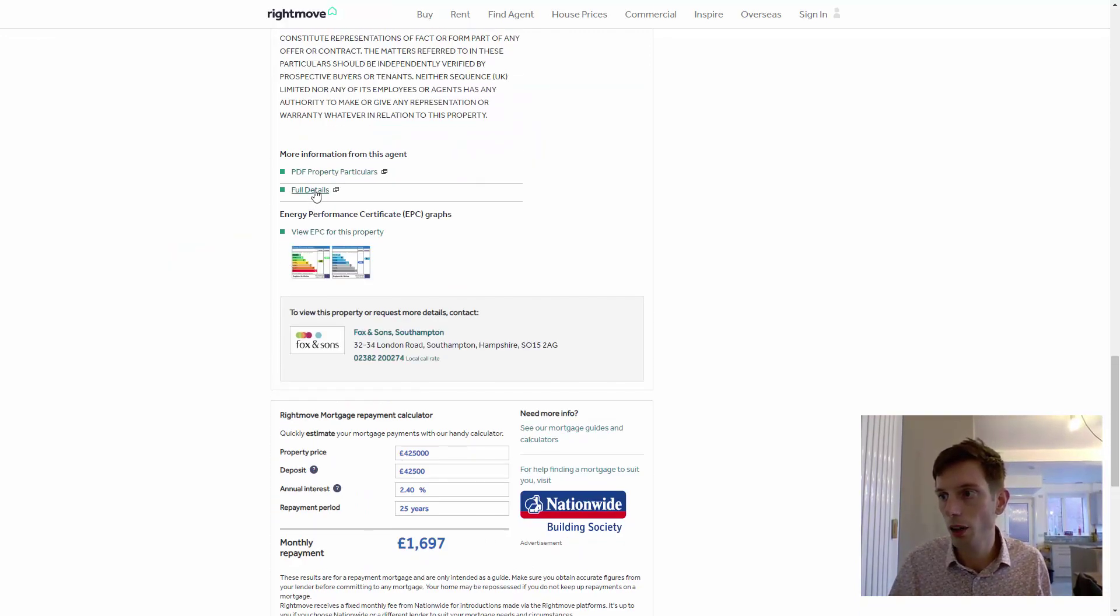
left_click(325, 233)
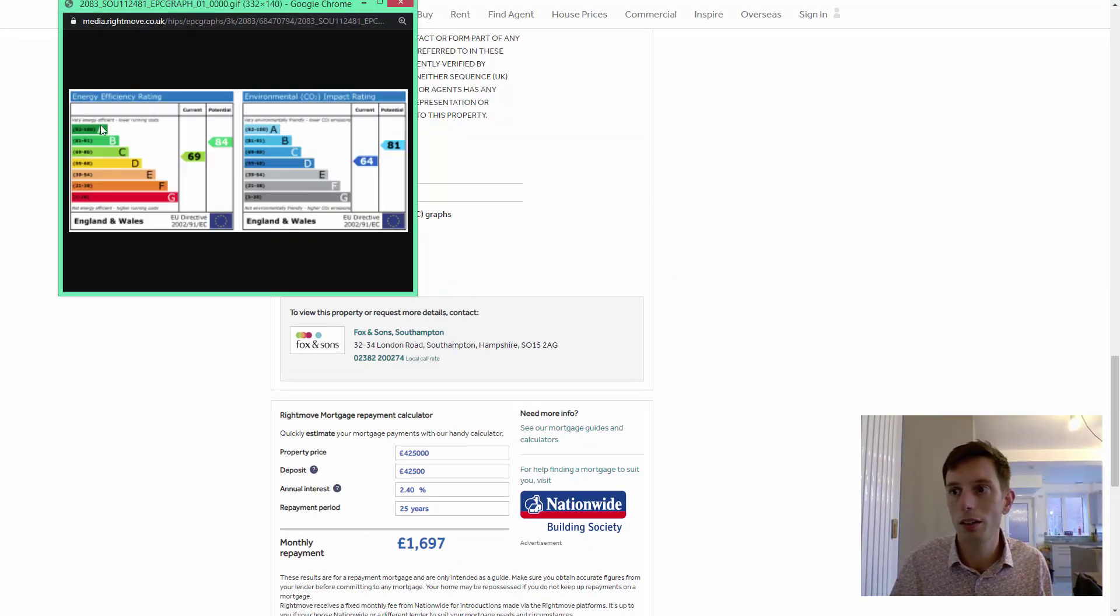
left_click(401, 3)
left_click(320, 188)
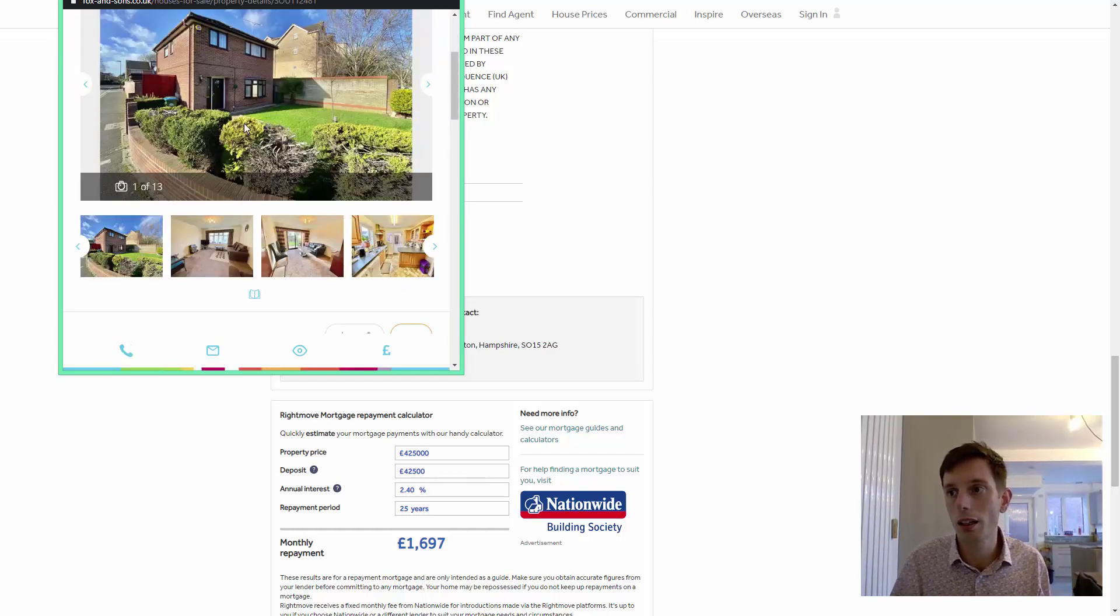
View the £425,000 listing's main photo enlarged in the gallery, then close it.
left_click(508, 126)
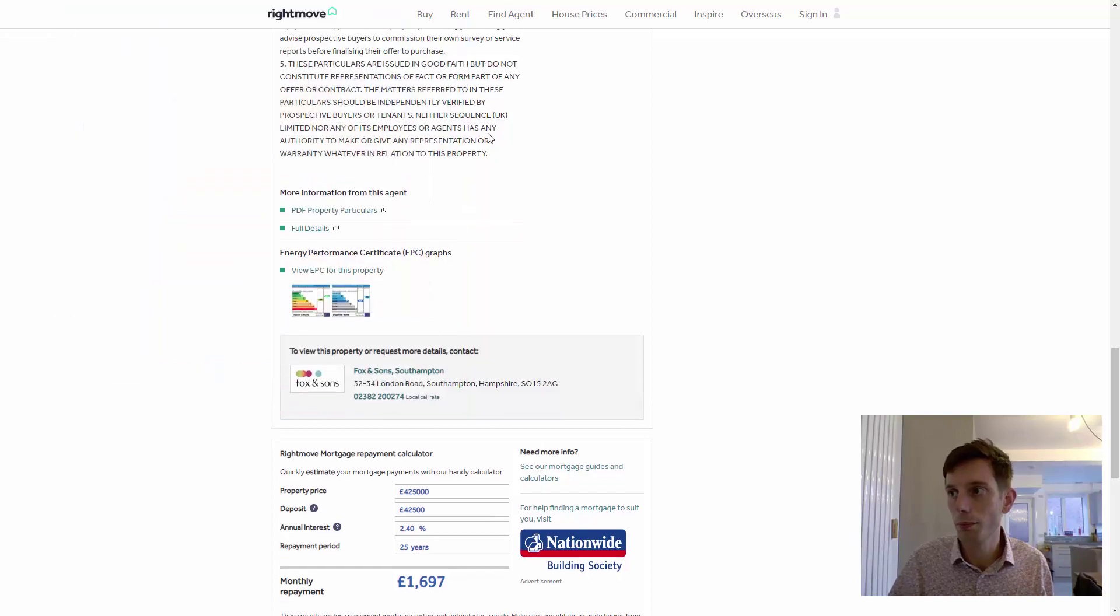
scroll(496, 135, "up", 20)
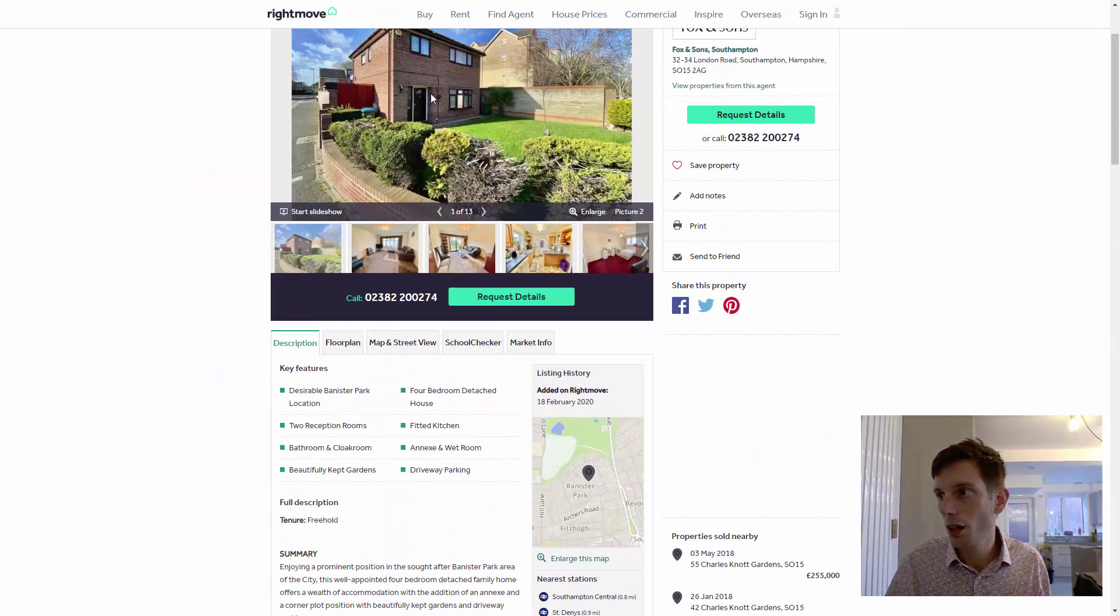
left_click(573, 211)
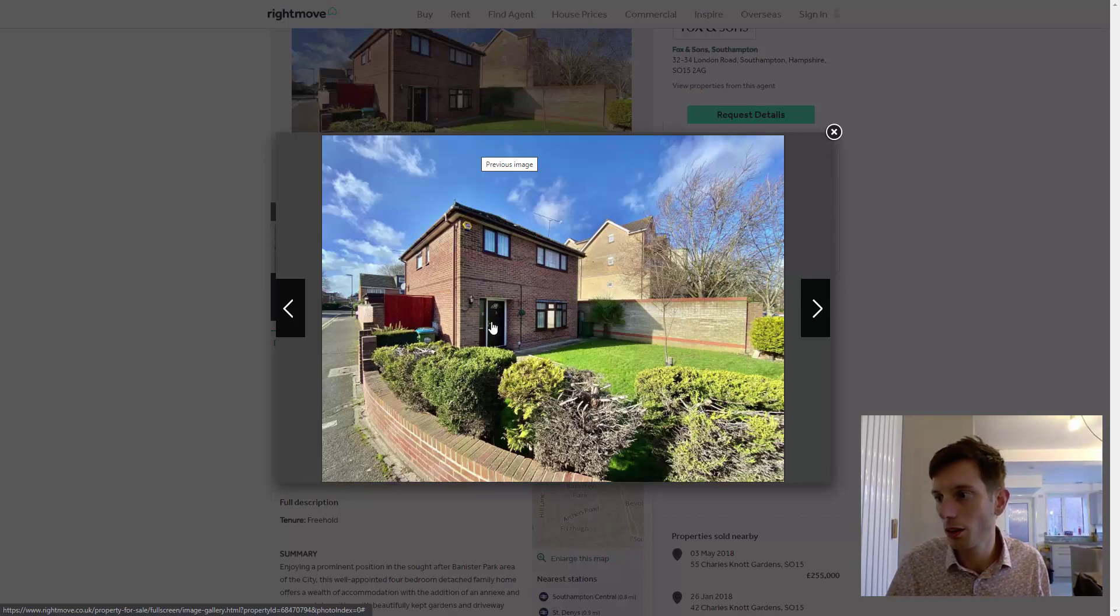
left_click(834, 132)
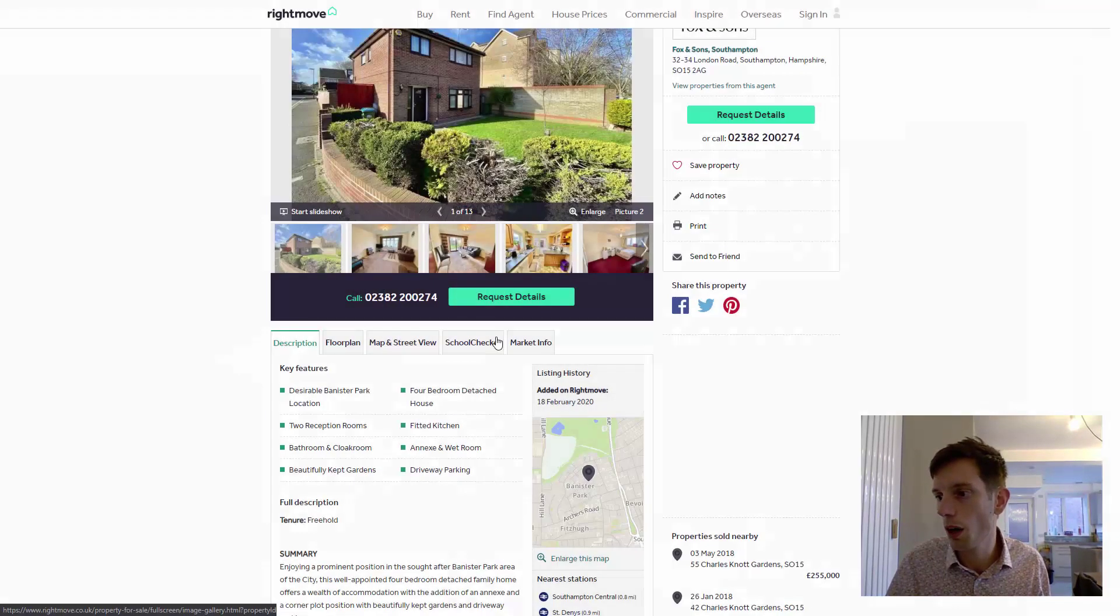
Select the Charles Knott Gardens address line in the notes.
key("alt+Tab")
left_click_drag(984, 358, 772, 355)
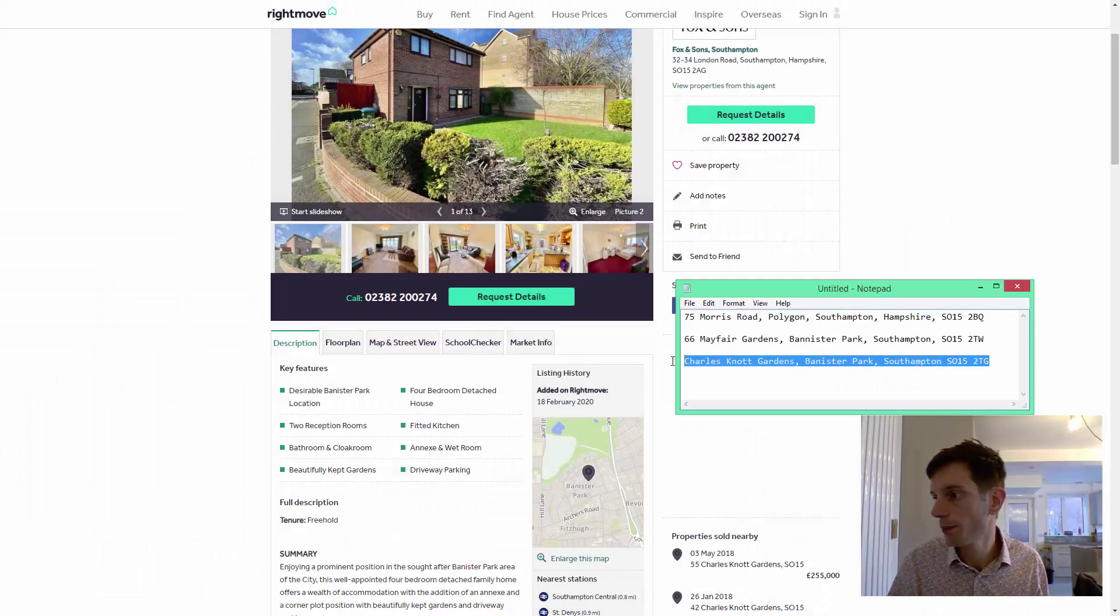
left_click(152, 144)
Search Google Maps in a private window for Charles Knott Gardens, Banister Park, SO15 2TG.
key("ctrl+shift+n")
type("maps")
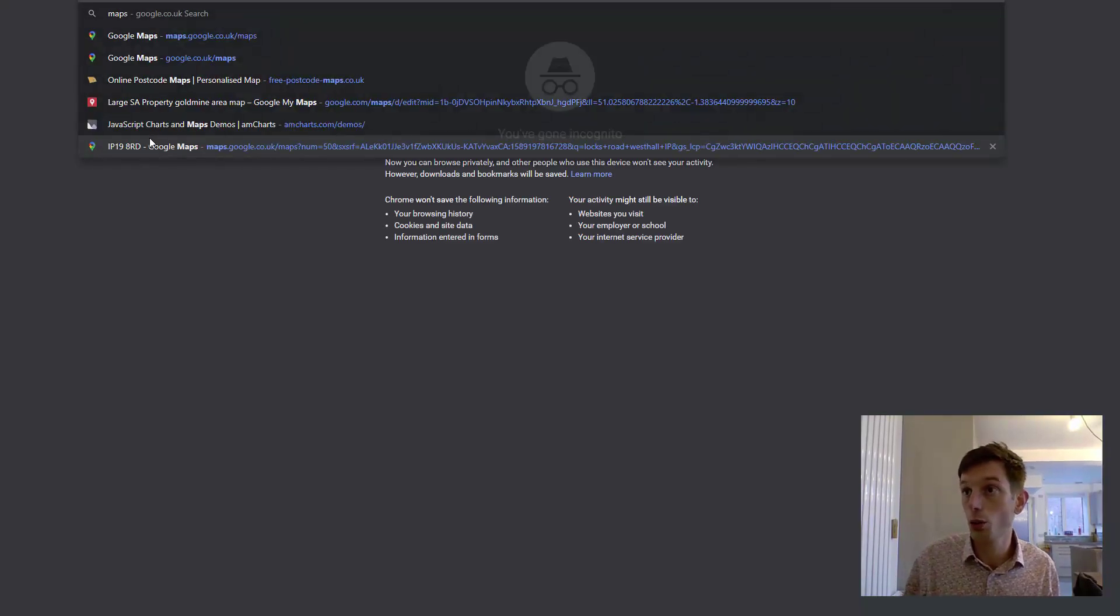
key("Return")
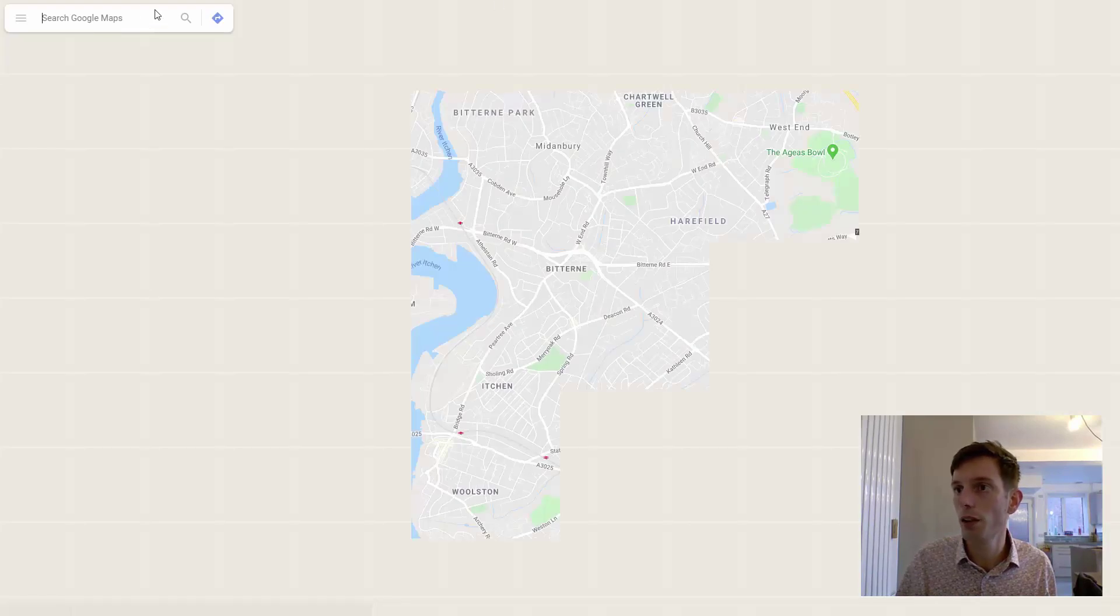
type("Charles Knott Gardens, Banister Park, Southampton SO17 2TB")
key("Return")
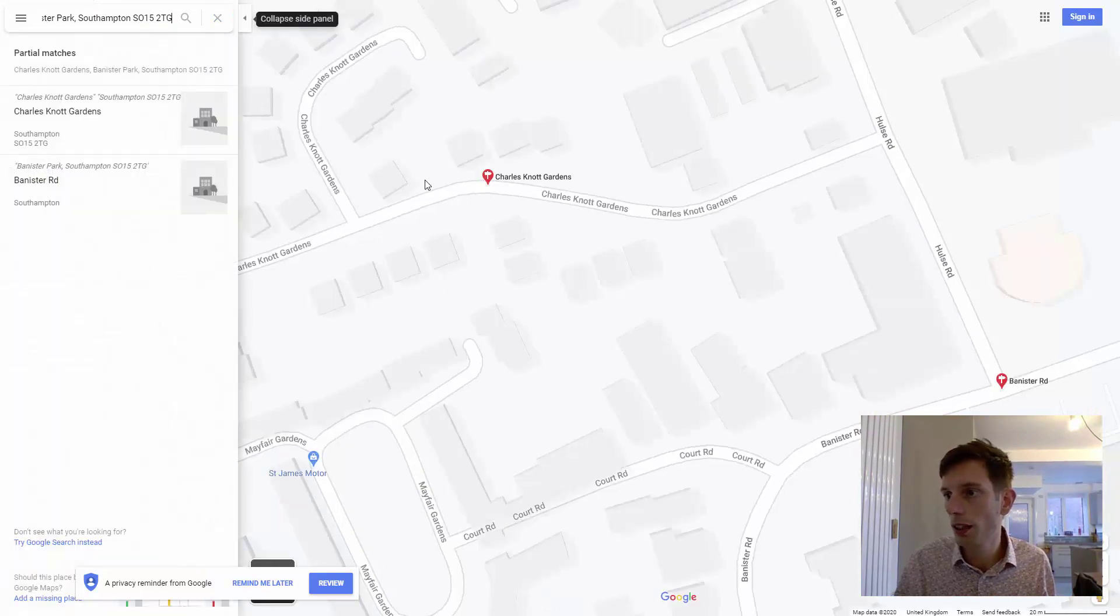
Show the Rightmove listing's map and zoom in on the property pin to building level.
left_click(93, 0)
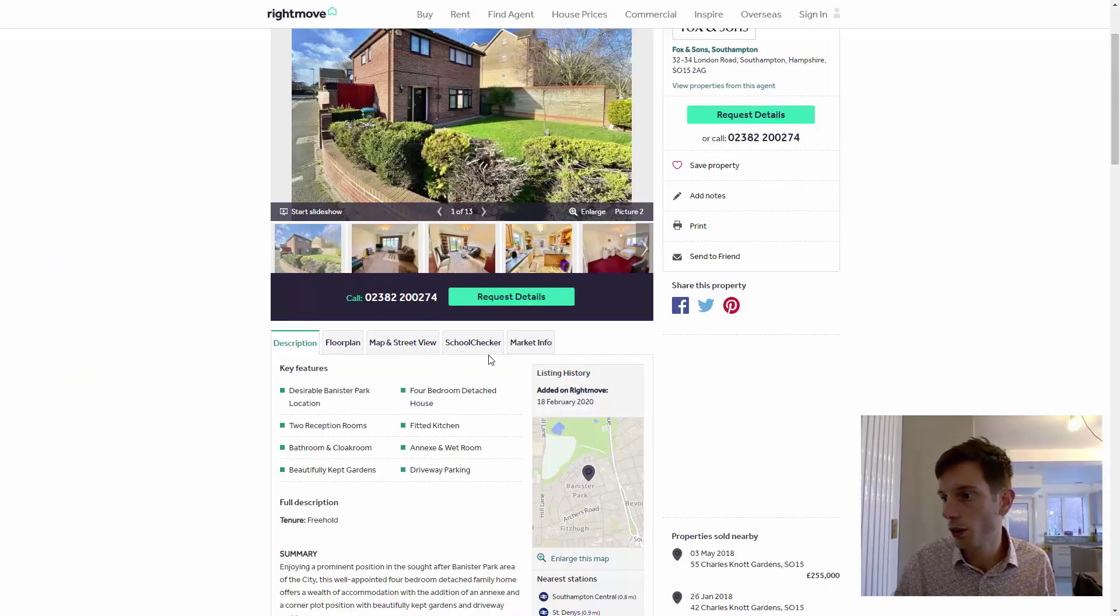
left_click(402, 343)
scroll(601, 368, "down", 4)
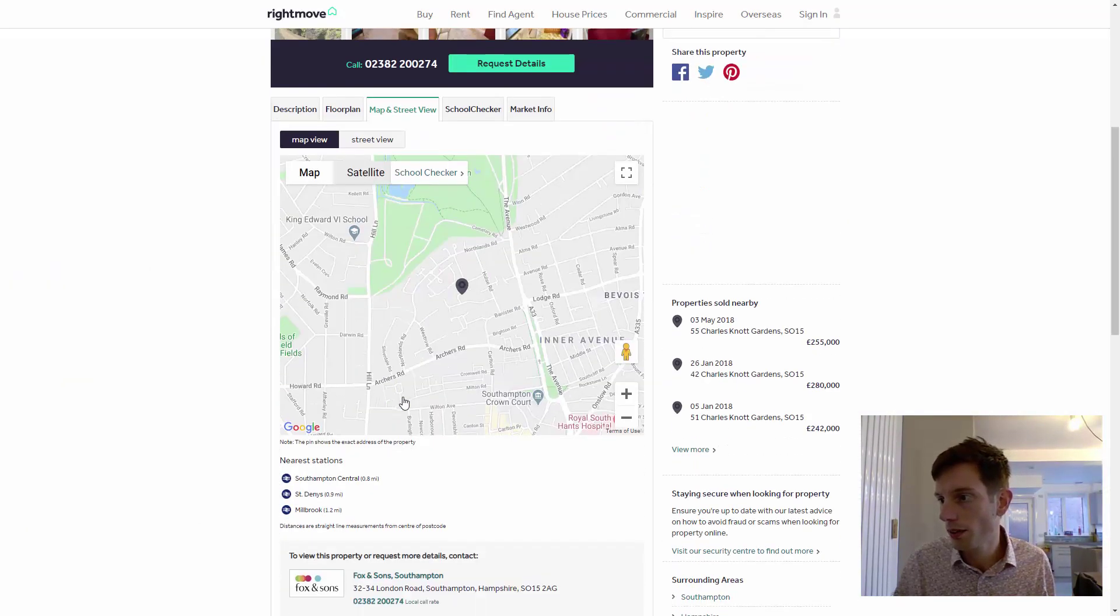
left_click(628, 394)
left_click(626, 386)
left_click(627, 386)
left_click(627, 385)
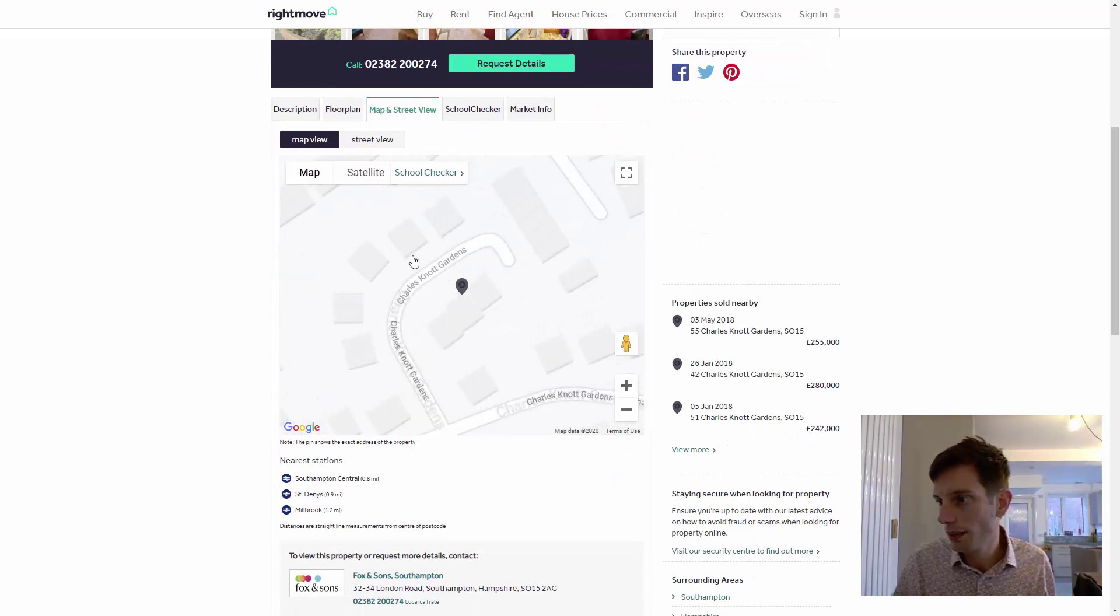
scroll(217, 296, "up", 4)
scroll(217, 296, "up", 2)
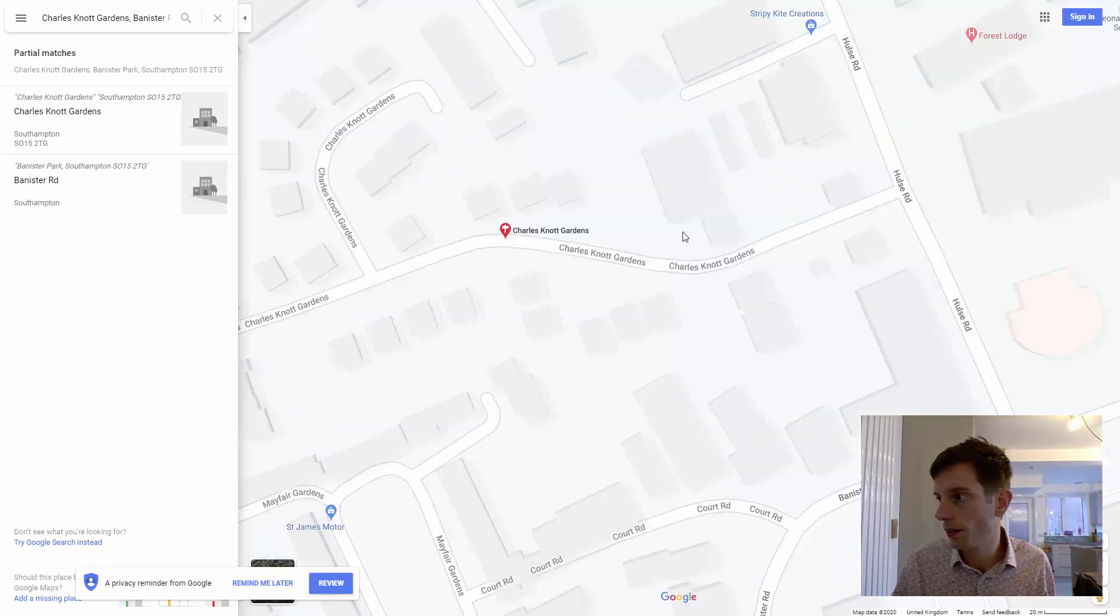
Enter Street View on Charles Knott Gardens and look toward the corner houses and terrace.
left_click_drag(410, 167, 465, 230)
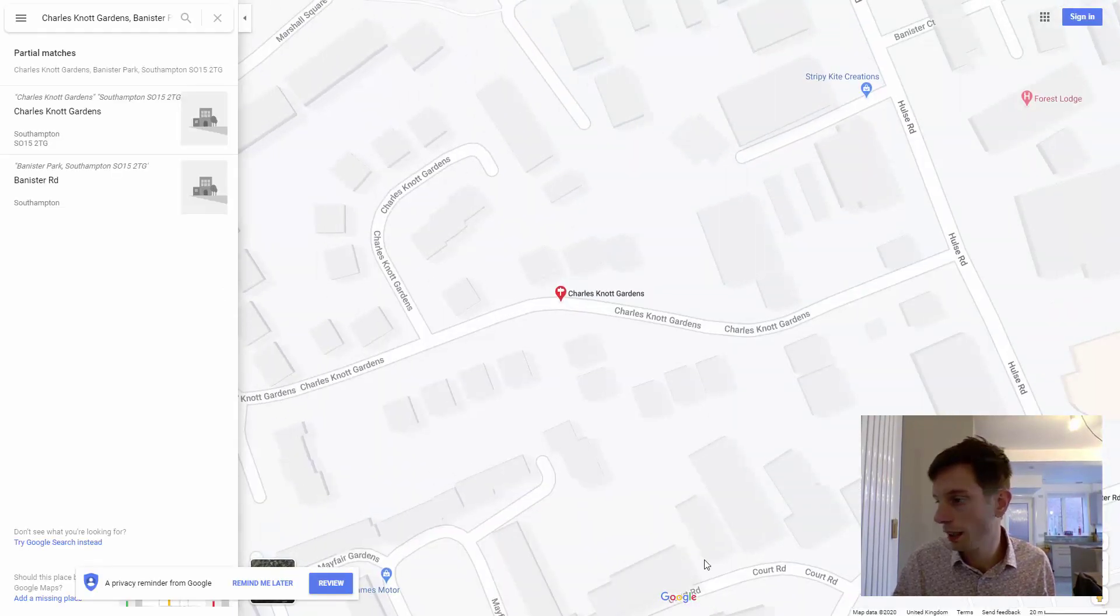
left_click_drag(1097, 598, 446, 120)
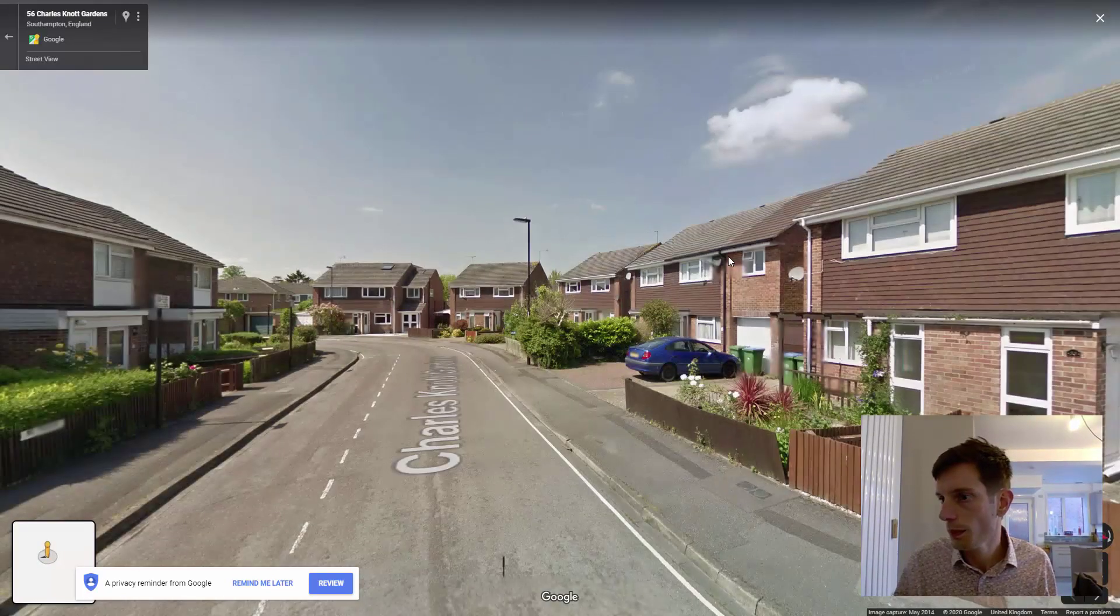
left_click_drag(629, 290, 214, 238)
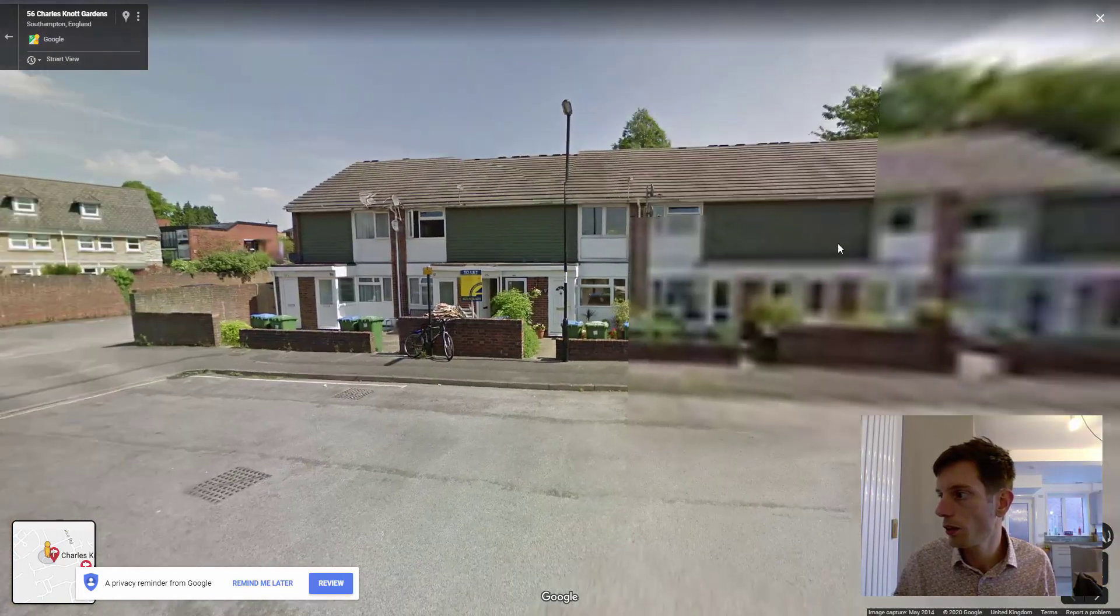
left_click_drag(837, 242, 410, 250)
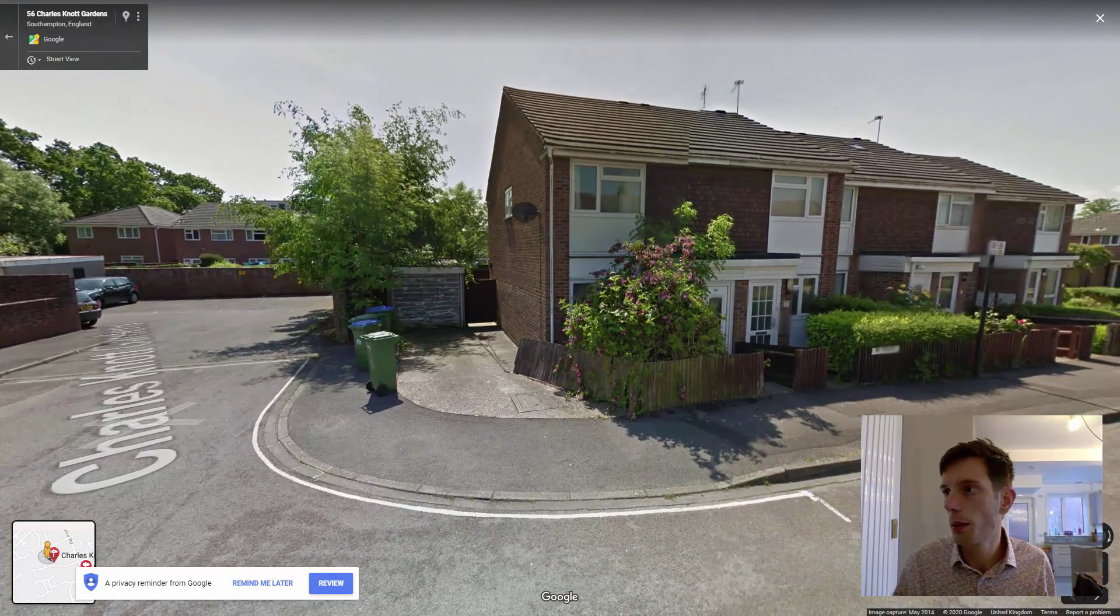
key("ctrl+w")
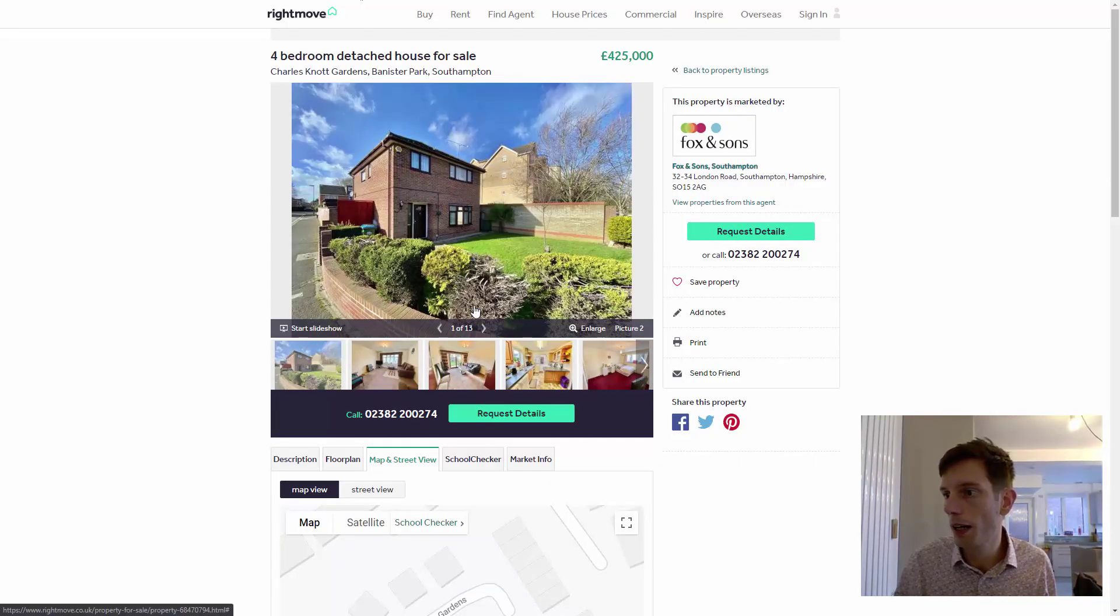
key("ctrl+shift+t")
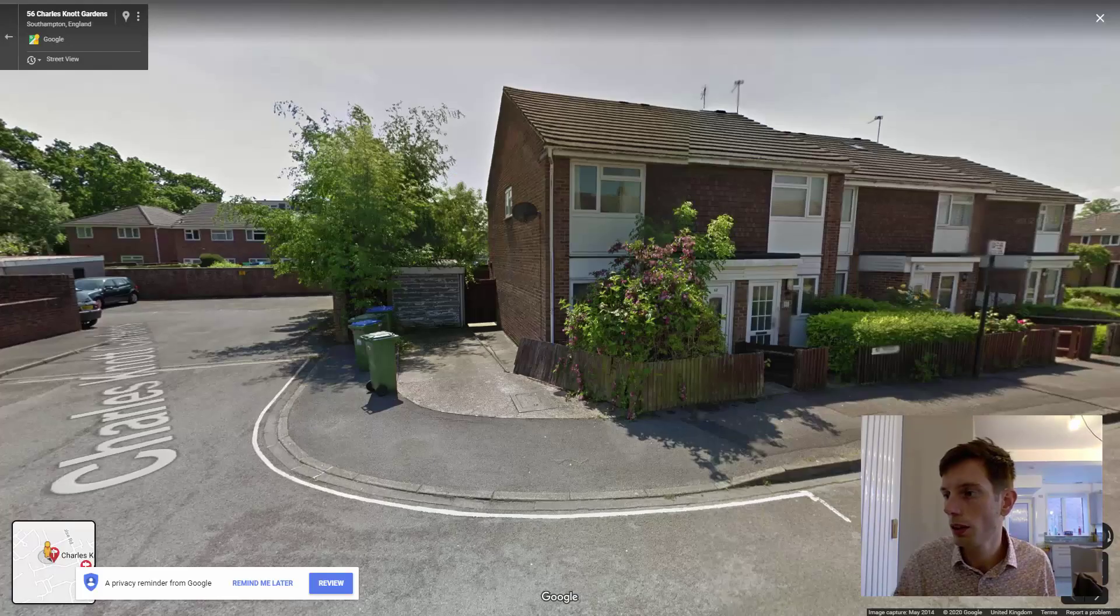
Move along the street toward the garage and bins and look around the houses.
left_click(406, 338)
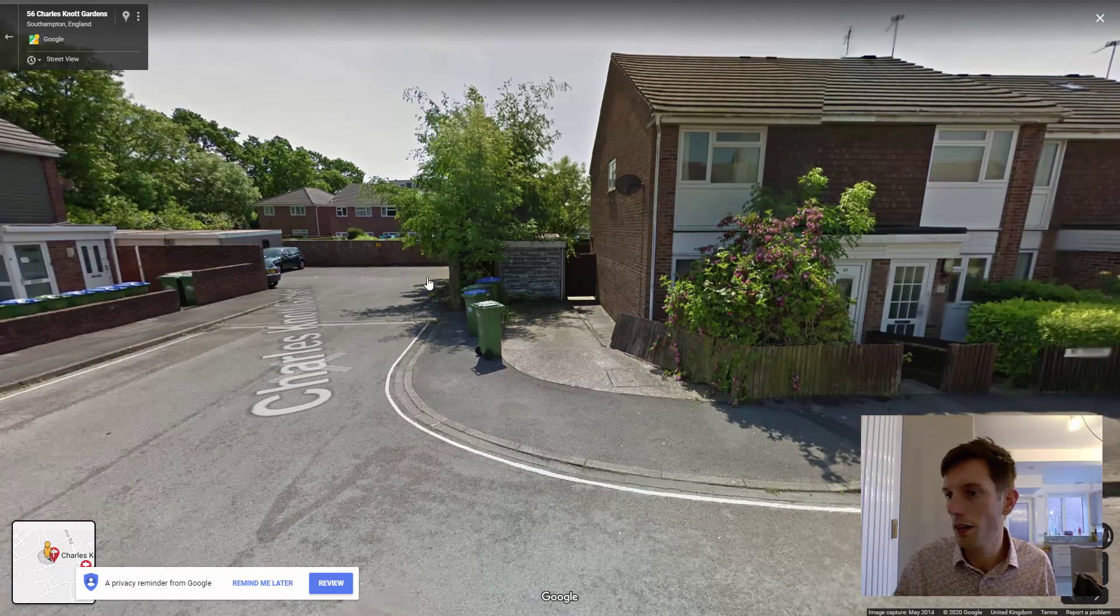
left_click(420, 281)
left_click_drag(260, 267, 443, 276)
left_click_drag(463, 317, 706, 307)
left_click_drag(373, 277, 642, 266)
left_click_drag(233, 373, 527, 378)
left_click(483, 289)
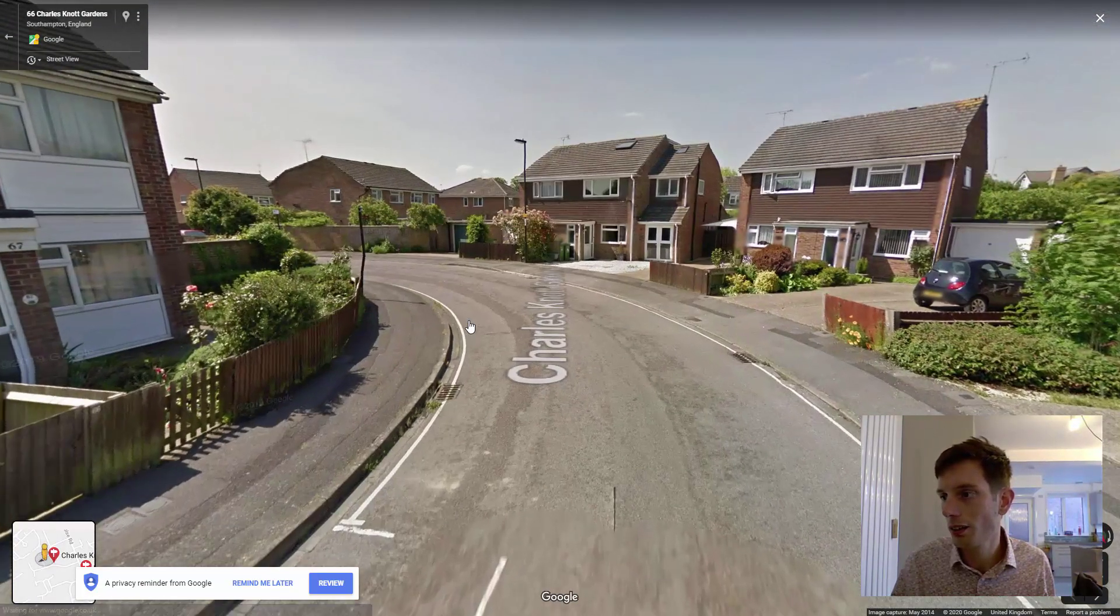
left_click(470, 326)
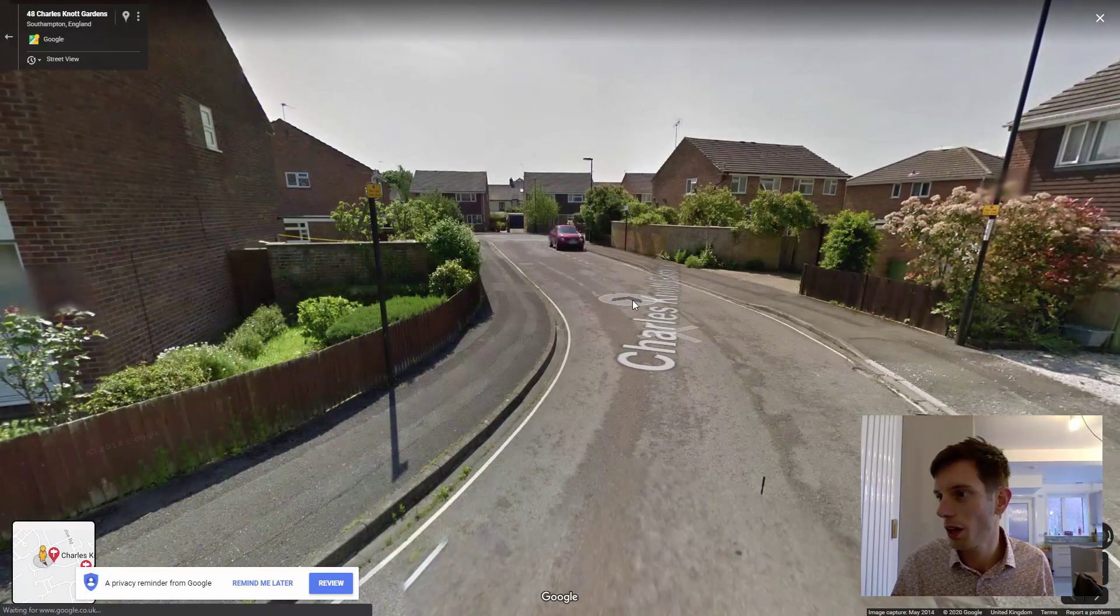
left_click(634, 304)
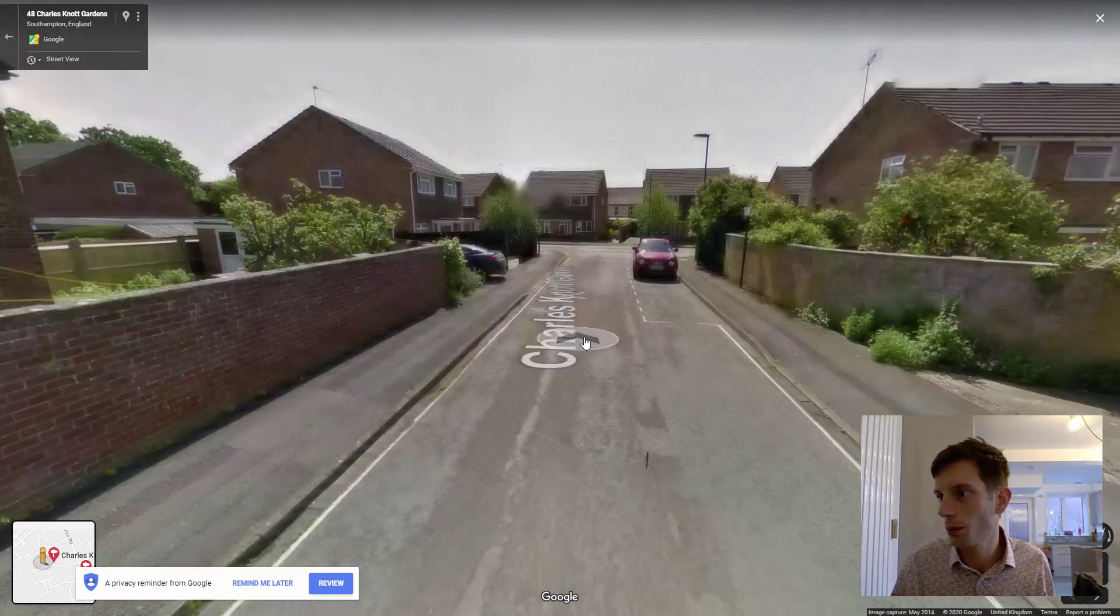
left_click(517, 314)
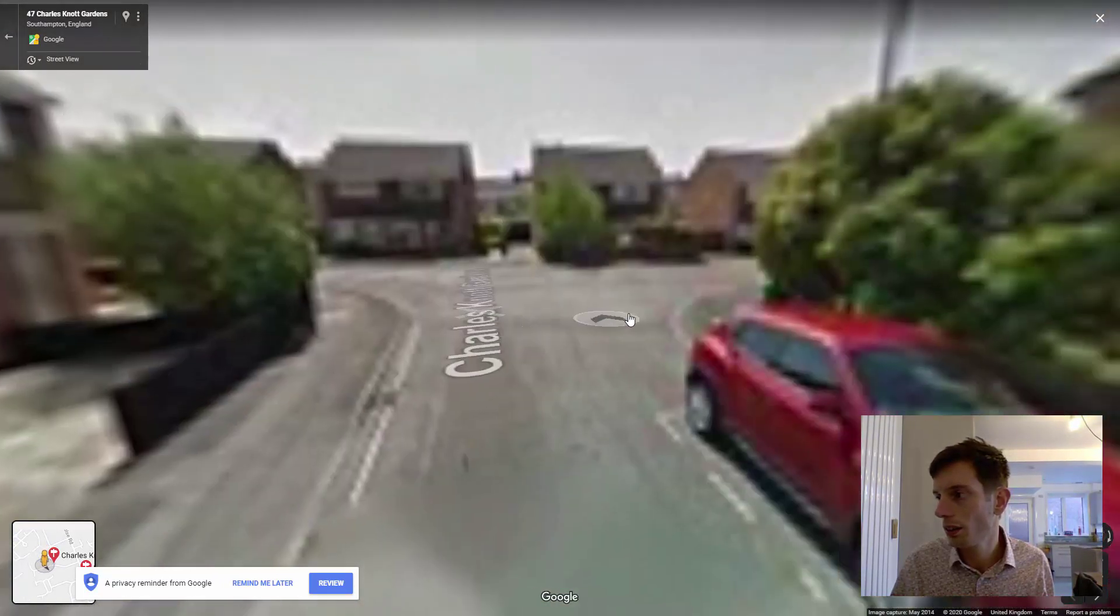
left_click(570, 335)
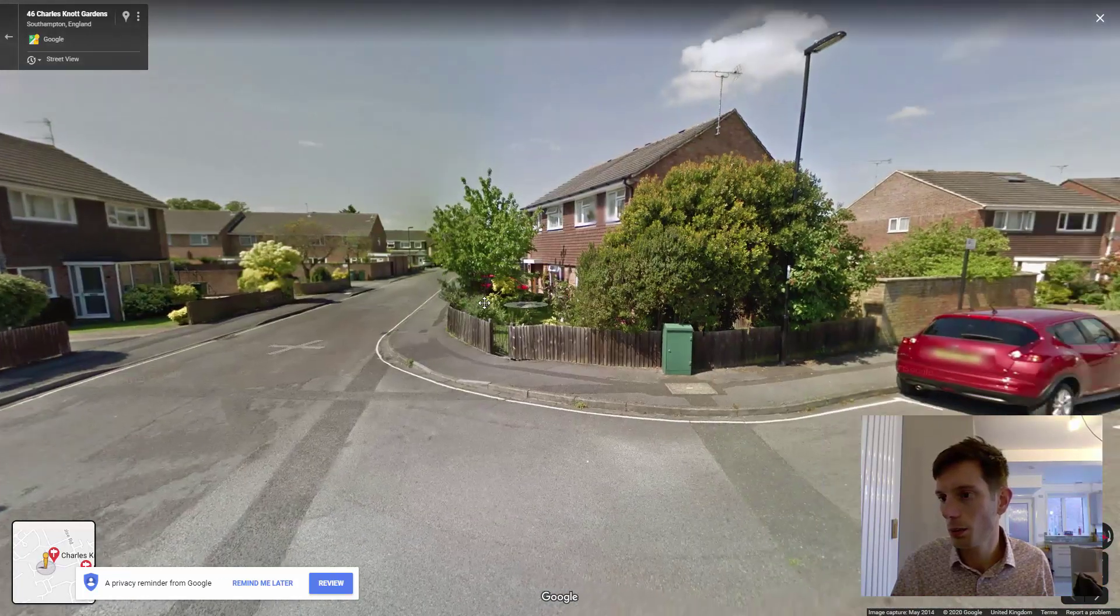
left_click_drag(484, 303, 306, 302)
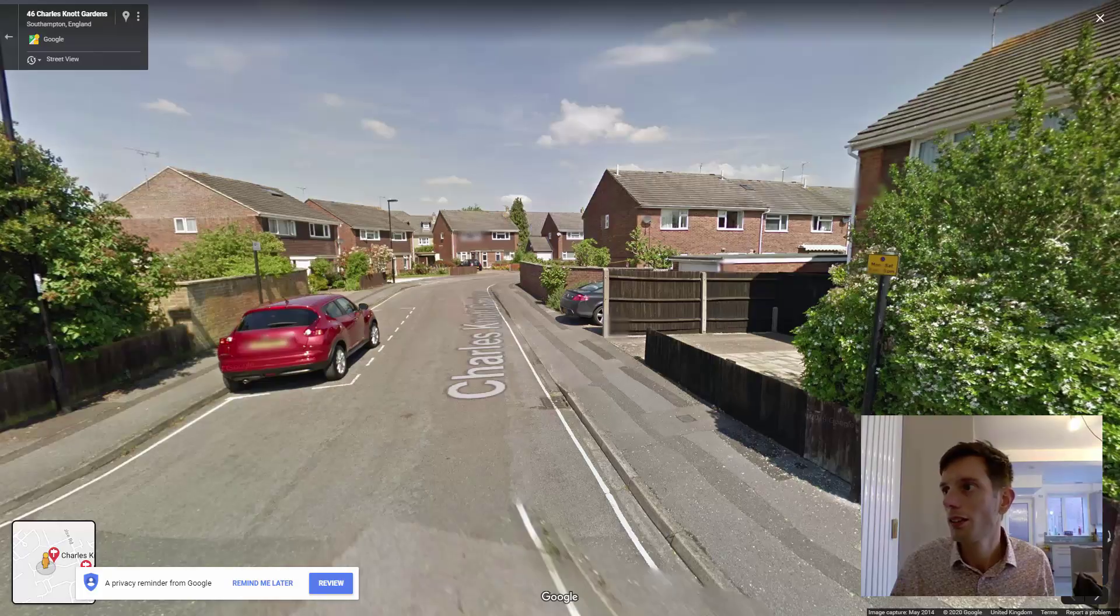
key("ctrl+Tab")
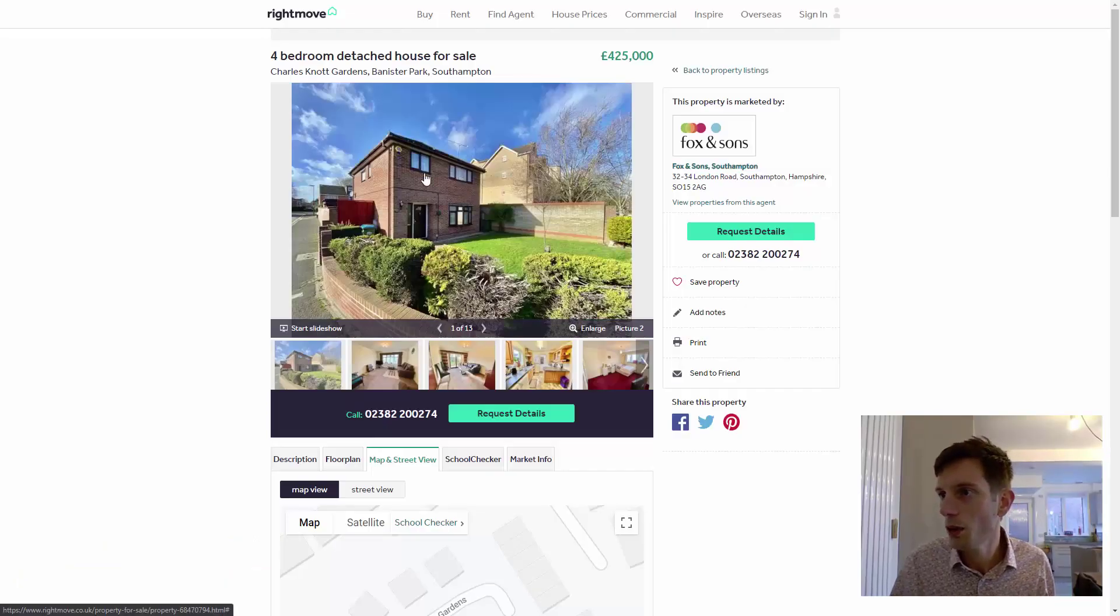
left_click(845, 612)
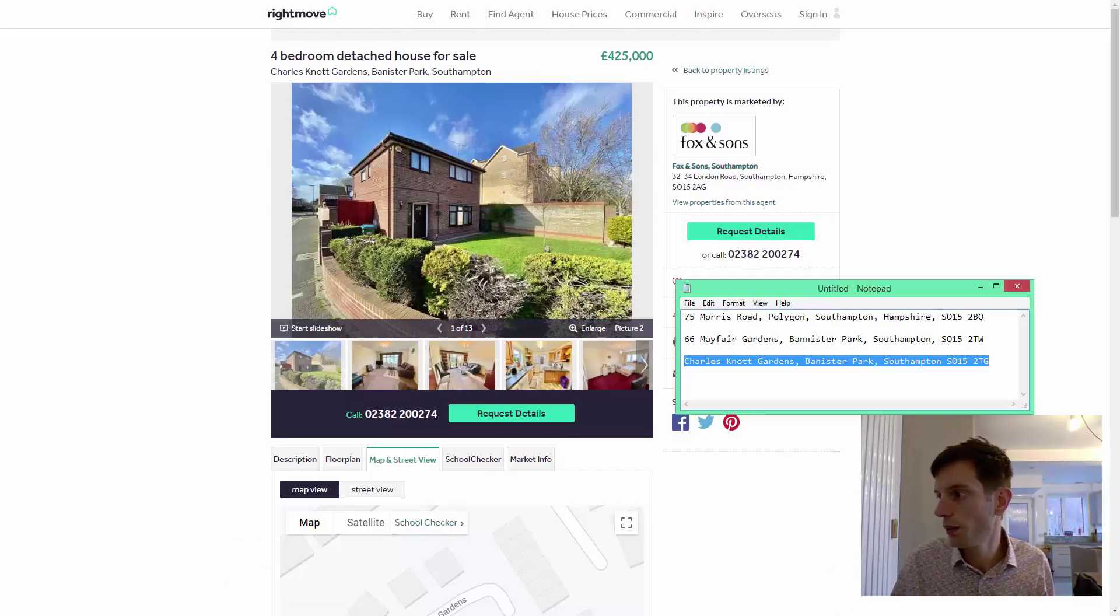
left_click_drag(990, 361, 945, 361)
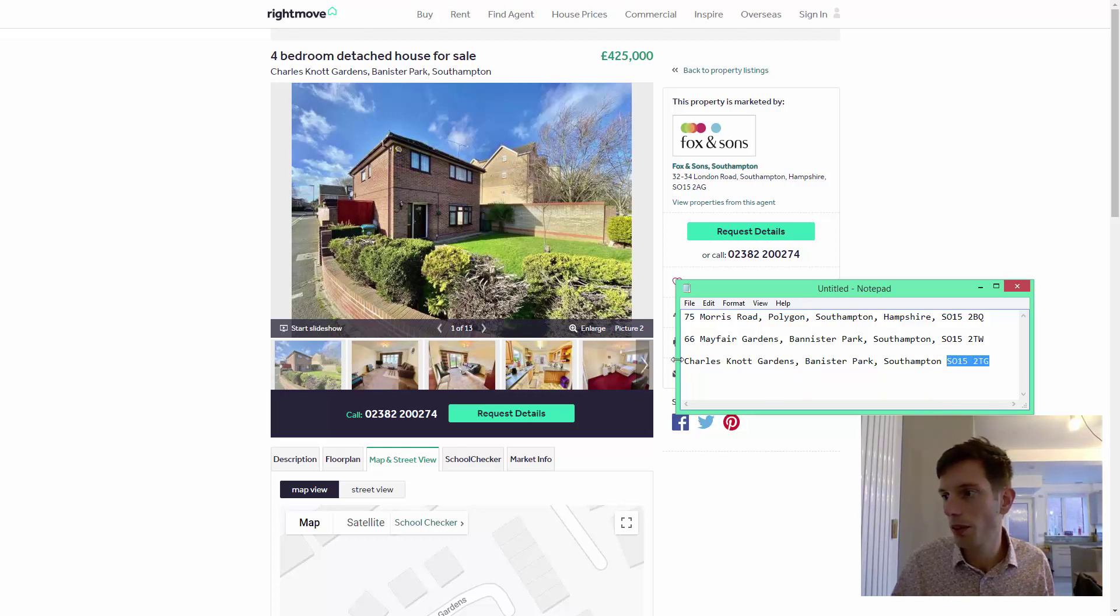
left_click(1001, 362)
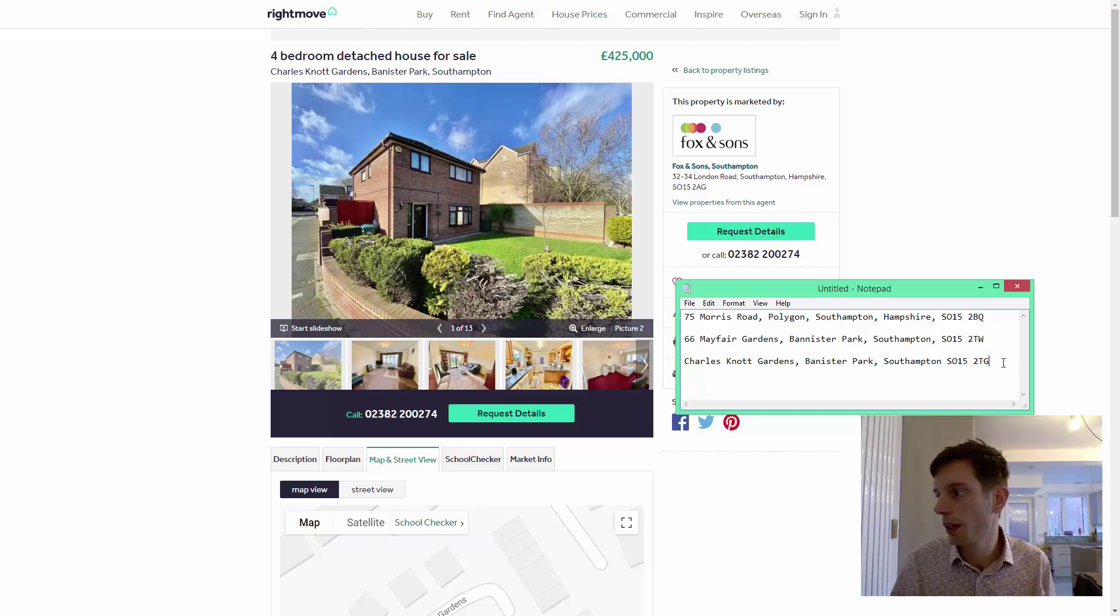
key("Return")
key("Return")
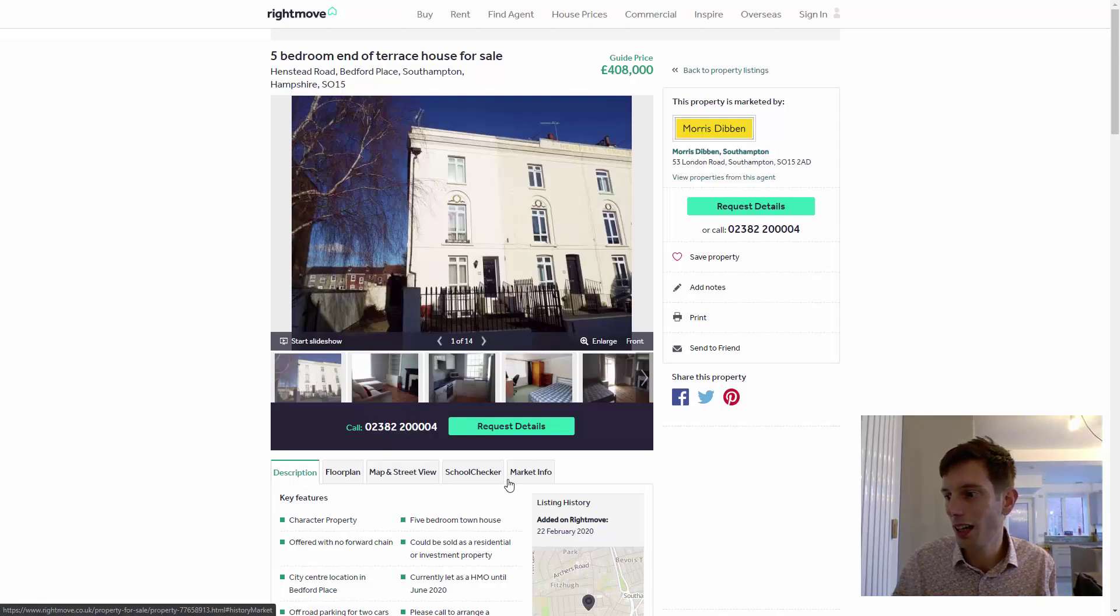
Check the Henstead Road sale history, then copy its address into the notes.
left_click(529, 479)
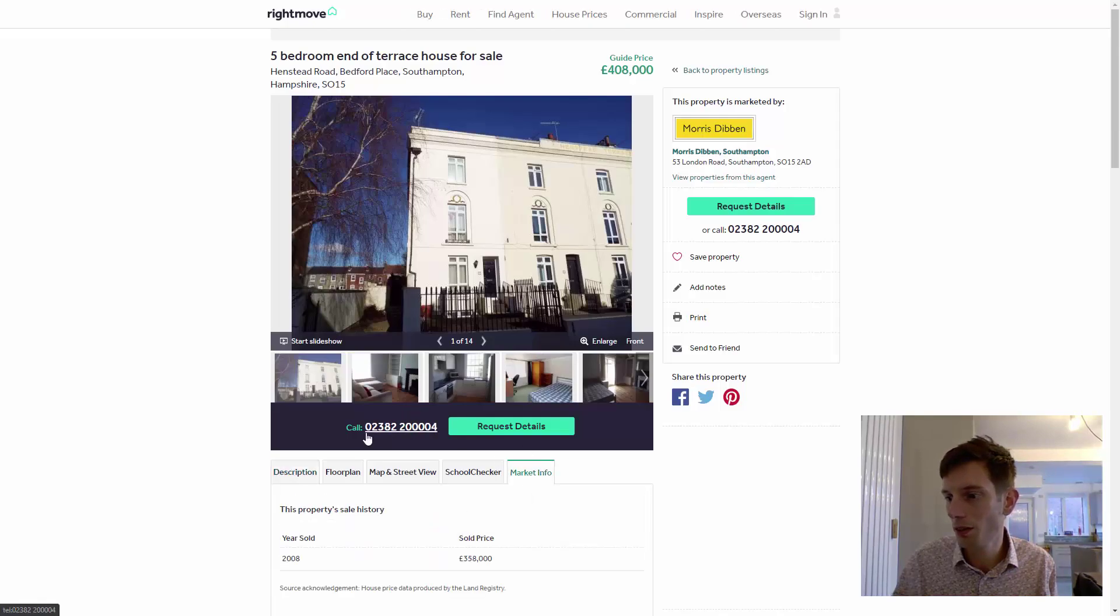
left_click(294, 473)
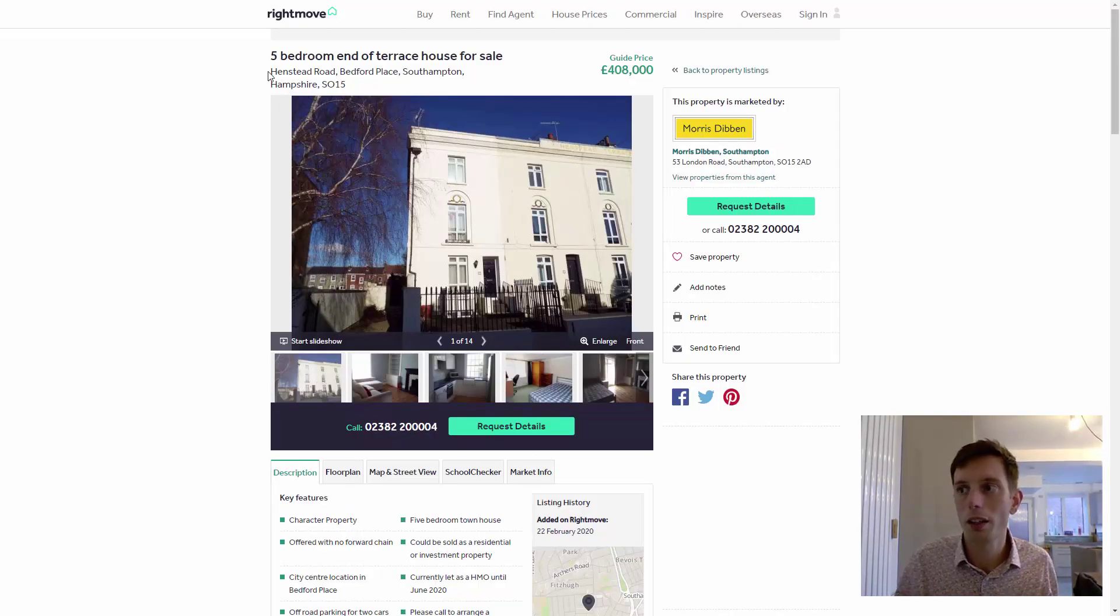
left_click_drag(272, 70, 350, 86)
key("ctrl+c")
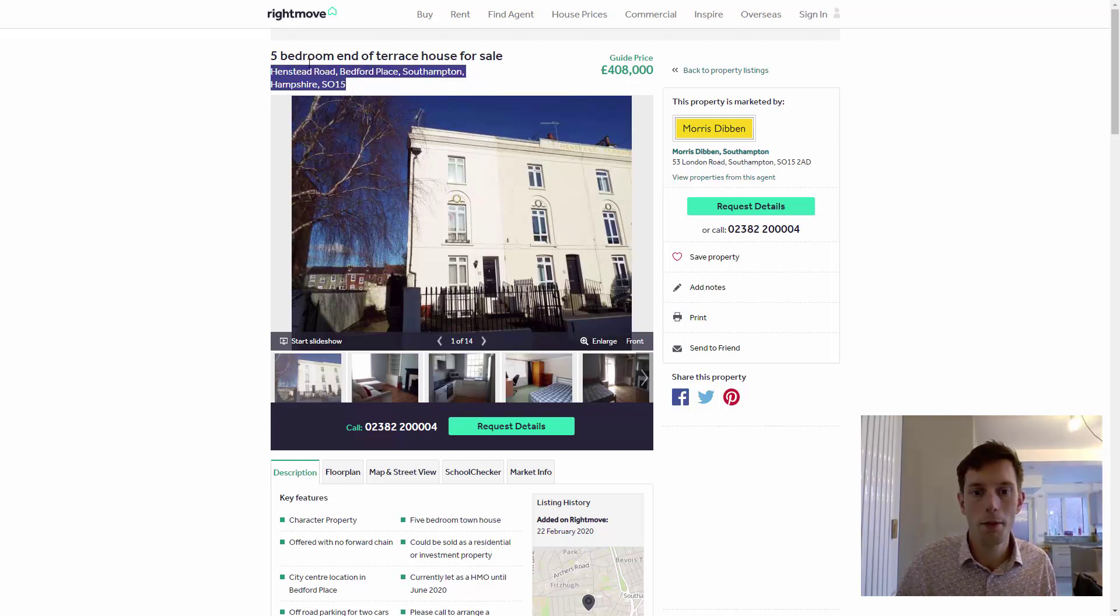
key("alt+Tab")
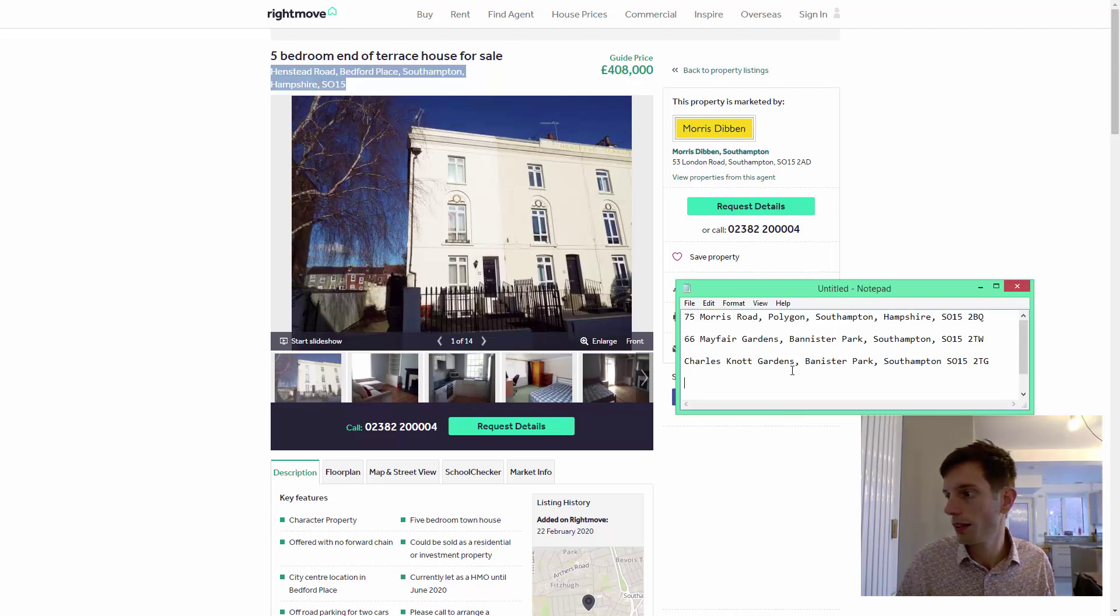
key("ctrl+v")
key("alt+Tab")
Show the postcode's average broadband speed and open the broadband deals comparison.
left_click(775, 525)
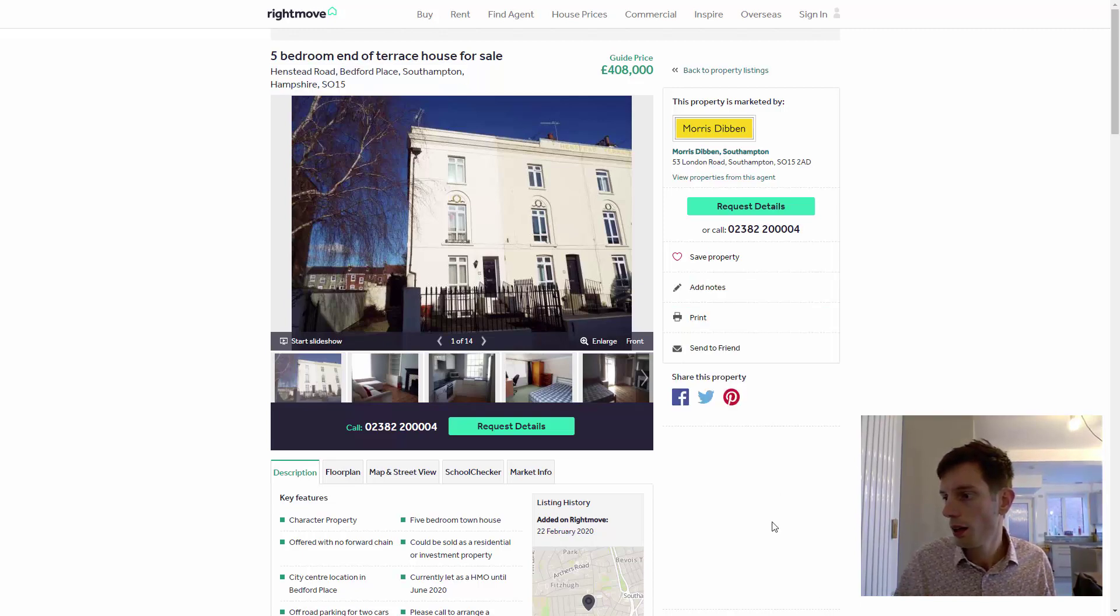
scroll(622, 456, "down", 7)
left_click(583, 475)
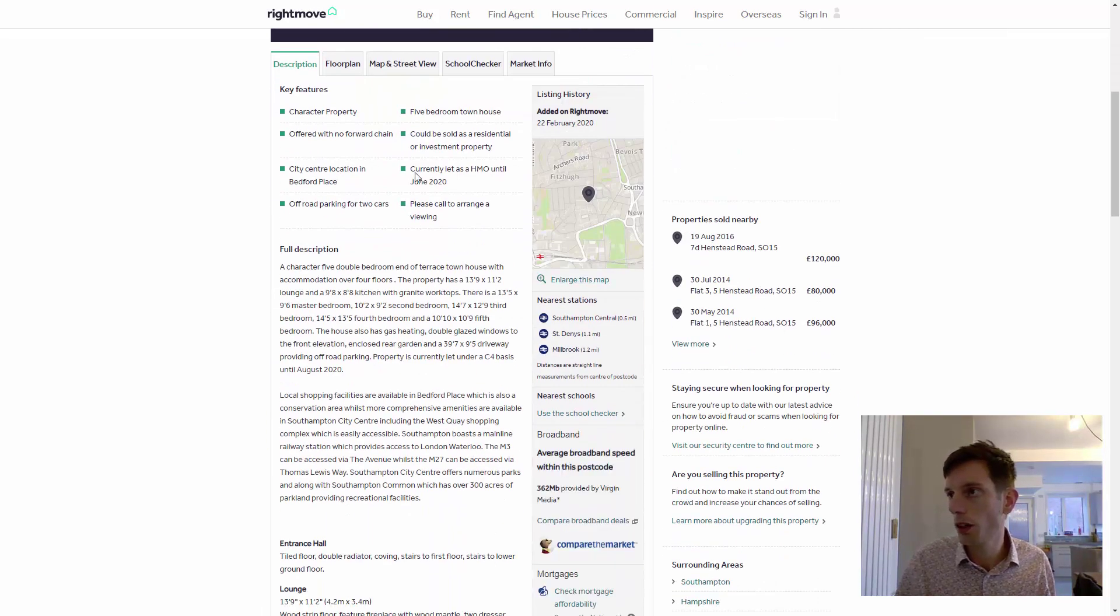
left_click(586, 523)
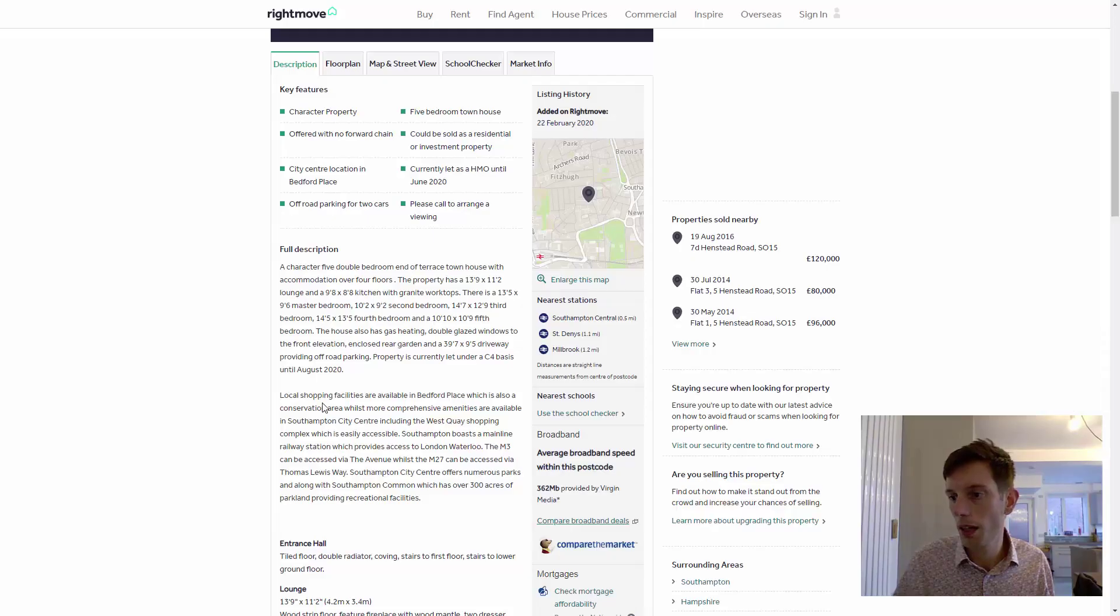
scroll(324, 407, "down", 15)
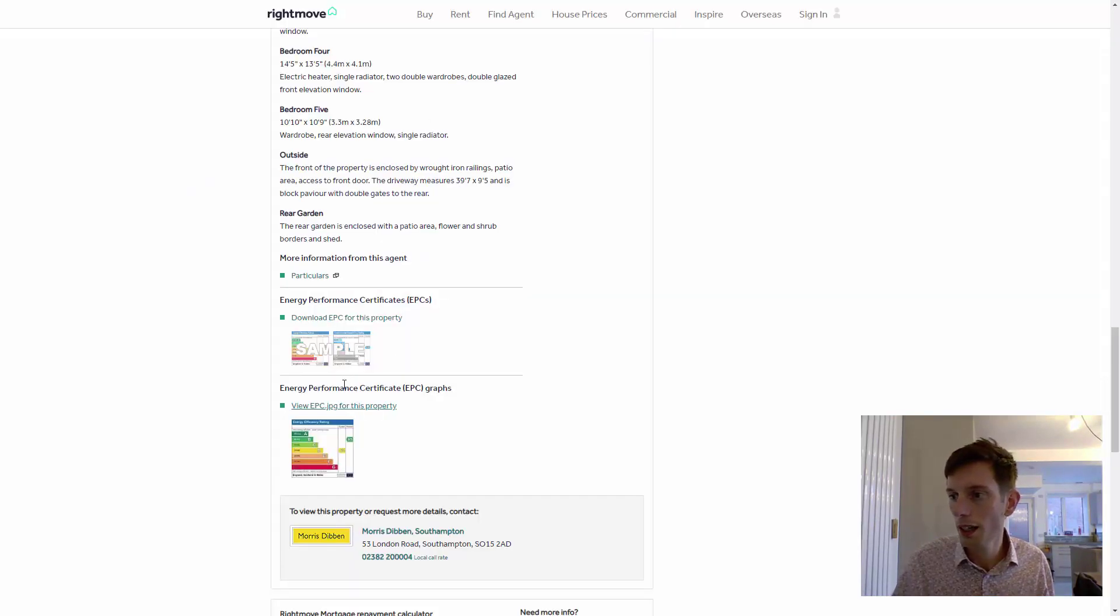
scroll(345, 384, "up", 1)
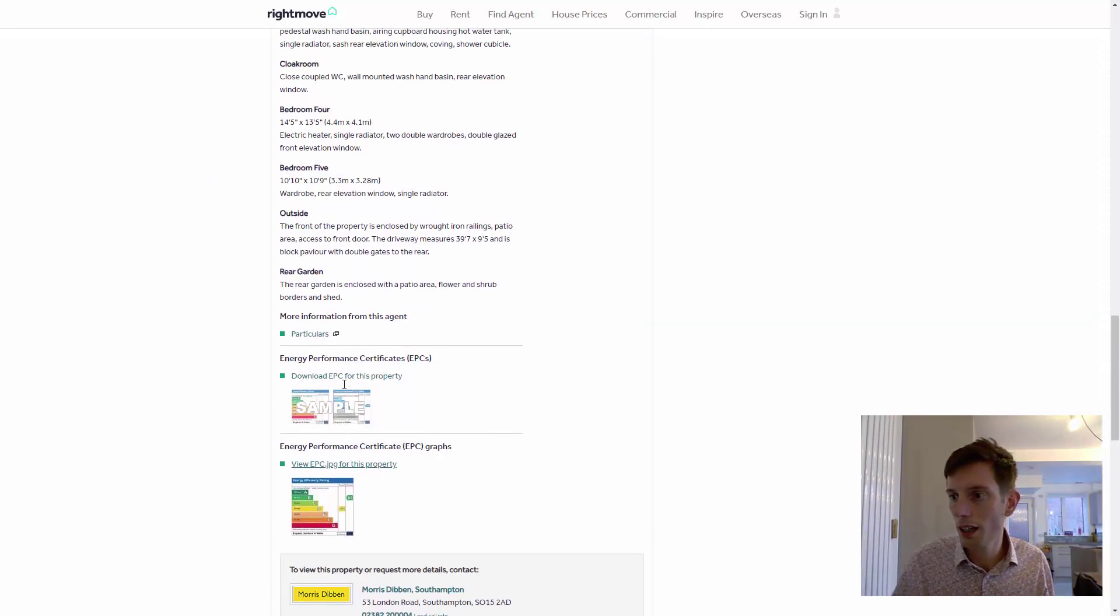
left_click(314, 334)
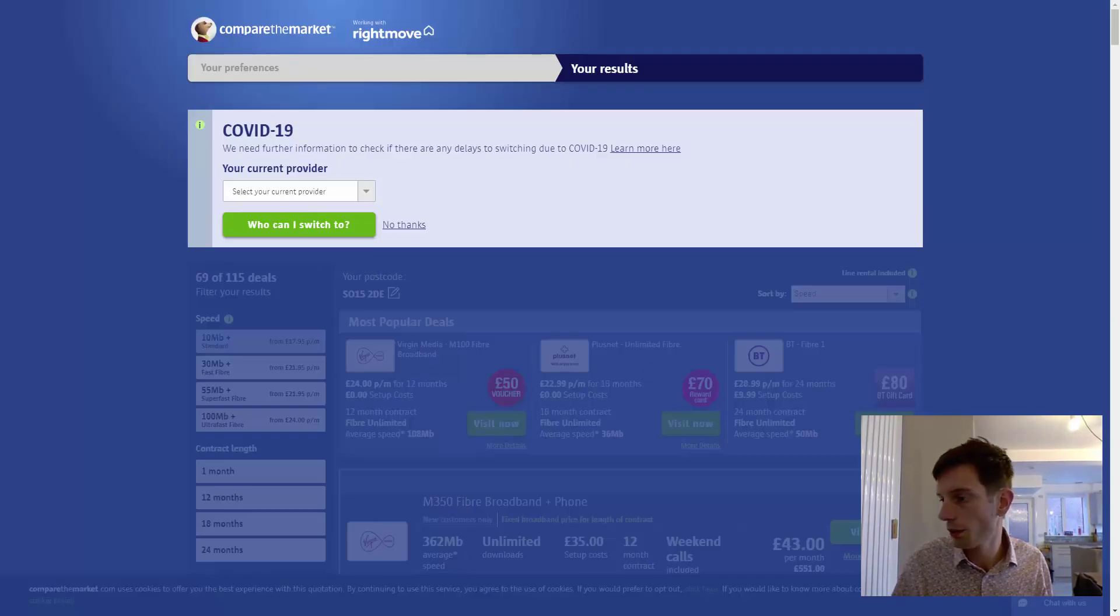
key("alt+Tab")
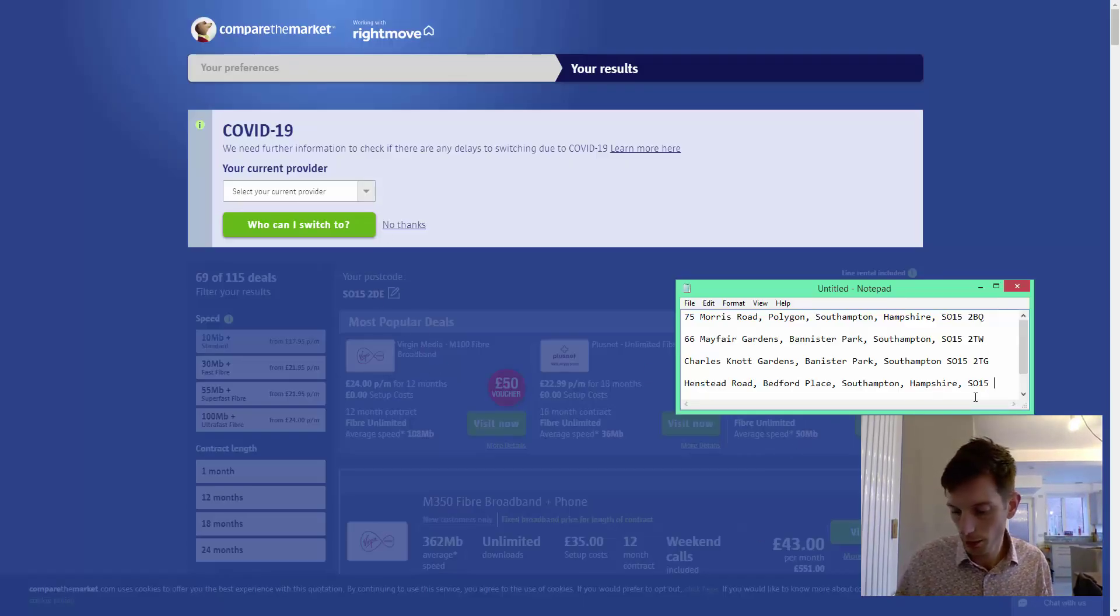
type("DE")
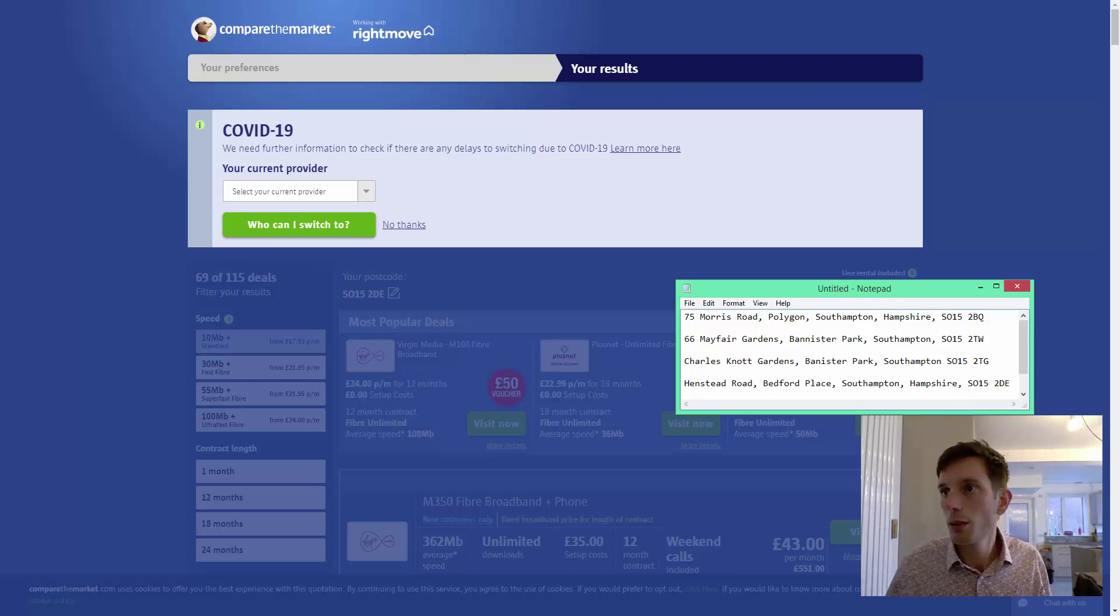
Go back to the Rightmove home page.
key("alt+Tab")
key("ctrl+l")
type("right")
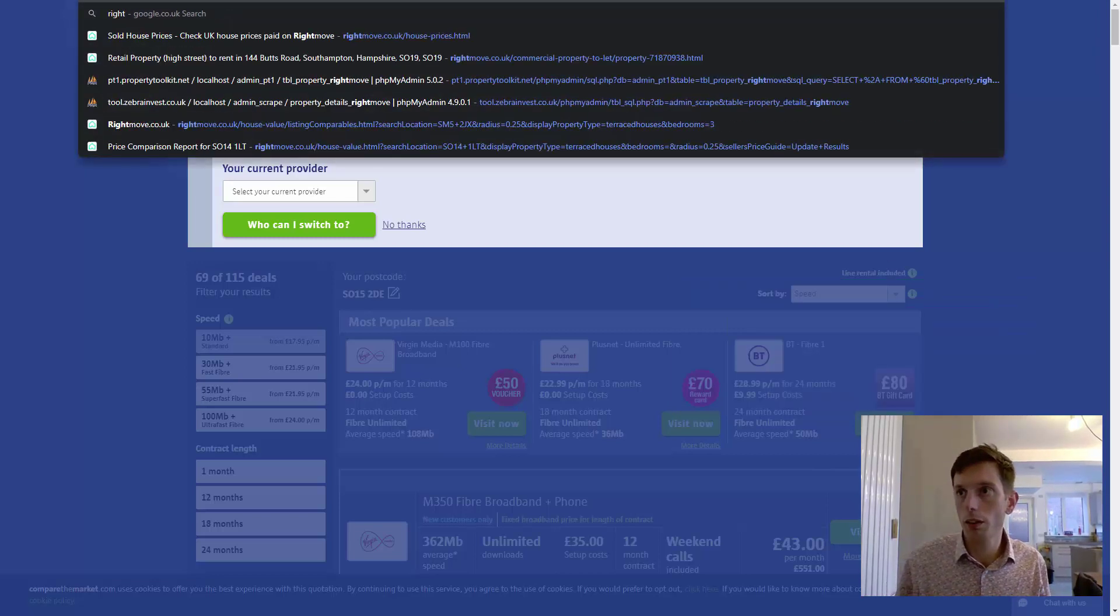
key("Return")
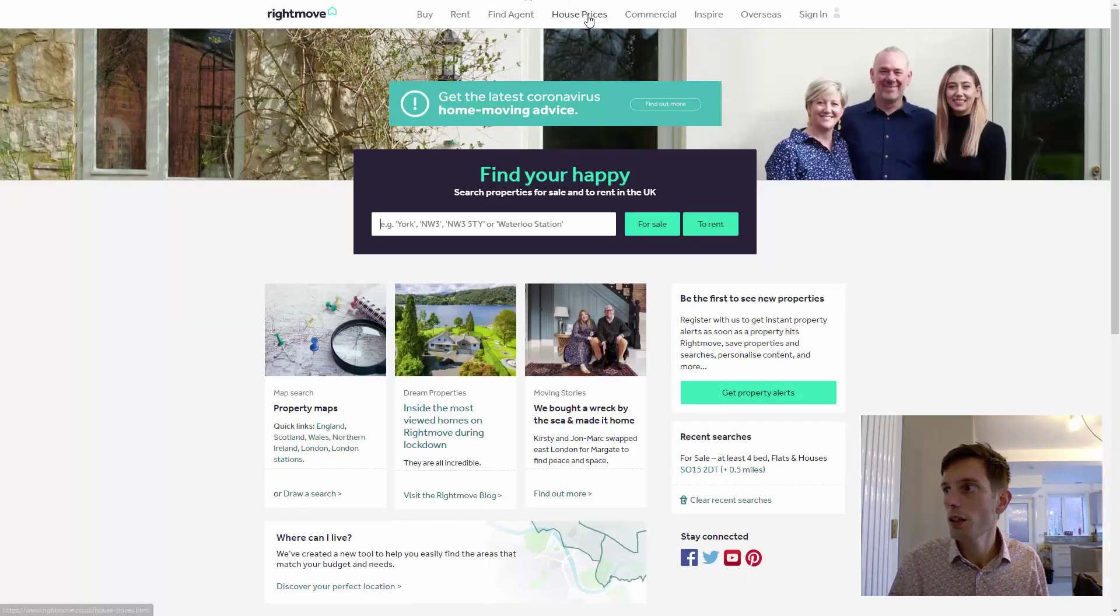
Search Rightmove's sold house prices for postcode SO15 2DE in list view.
mouse_move(590, 23)
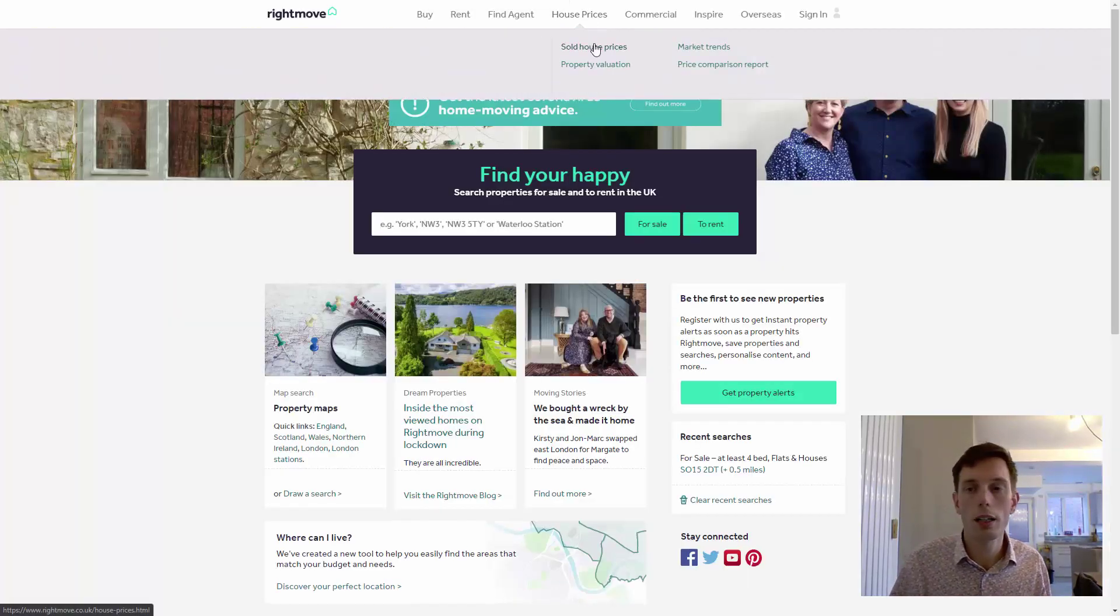
left_click(595, 50)
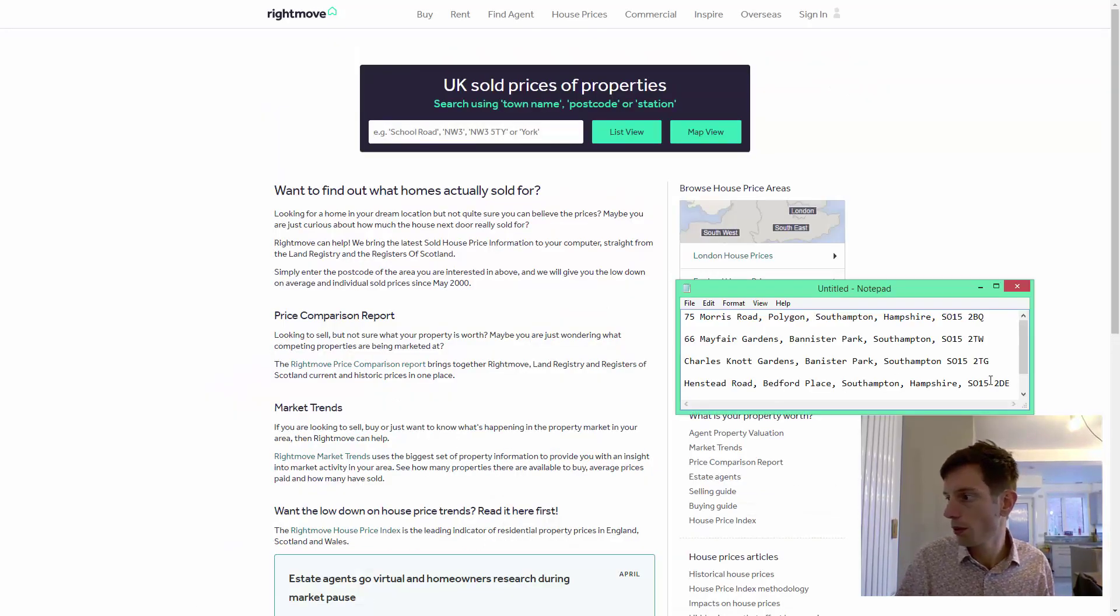
left_click(970, 384, "shift")
key("ctrl+c")
left_click(492, 132)
key("ctrl+v")
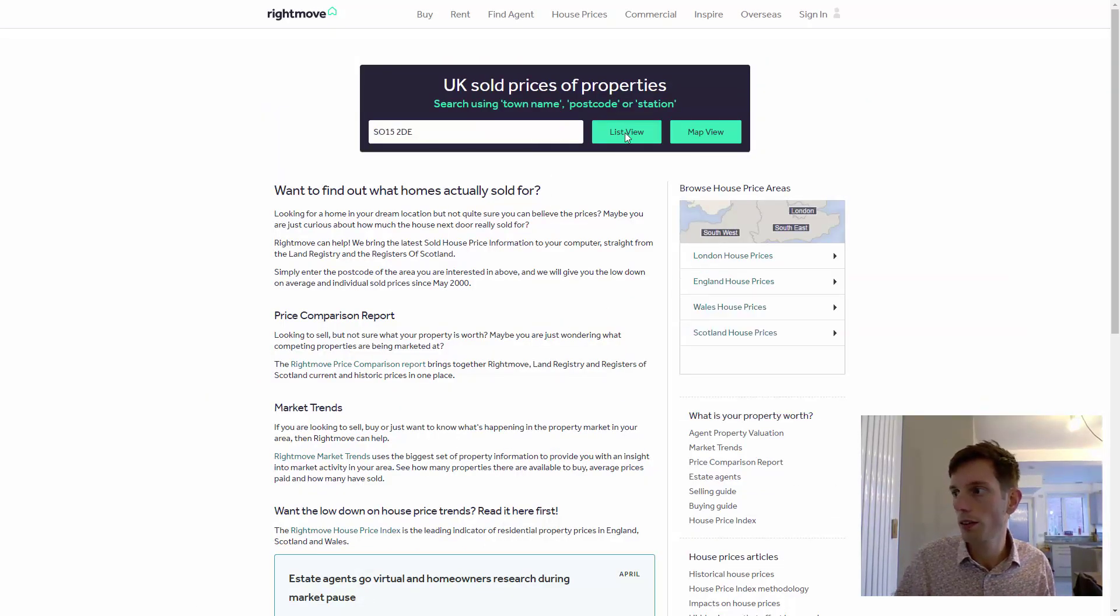
left_click(625, 134)
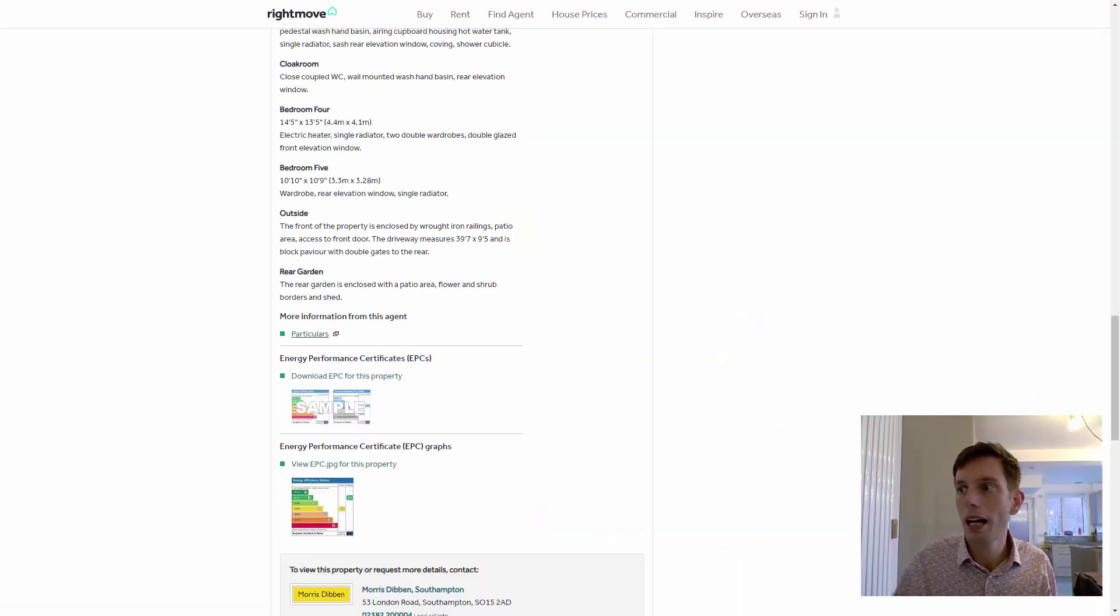
Show the Henstead Road listing's sale history and highlight the 2008 sale.
scroll(489, 258, "up", 20)
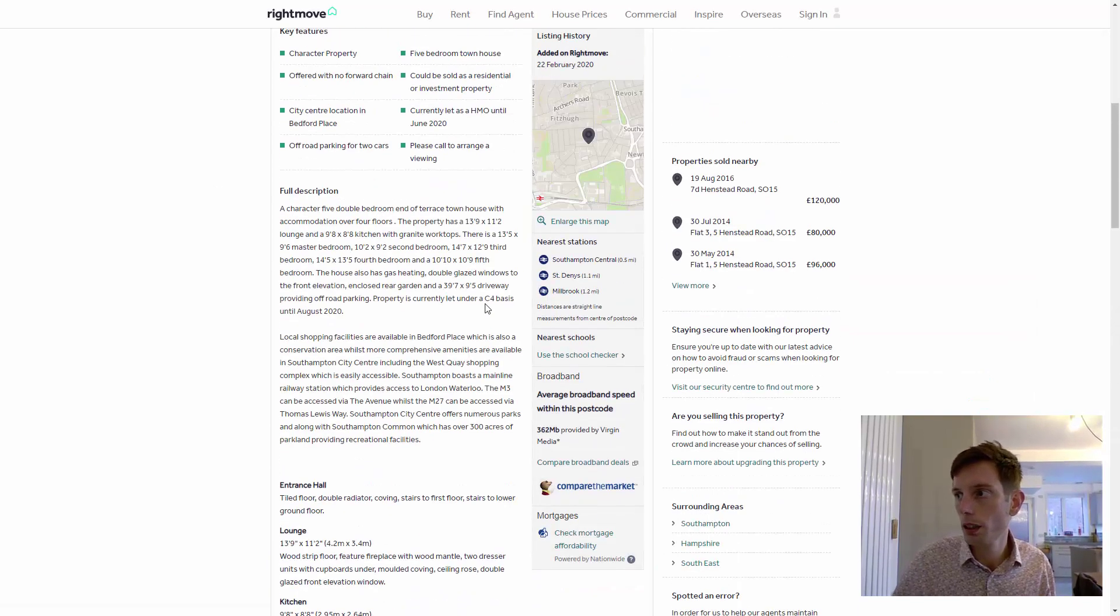
scroll(486, 304, "up", 1)
left_click(544, 413)
scroll(359, 310, "down", 3)
double_click(293, 325)
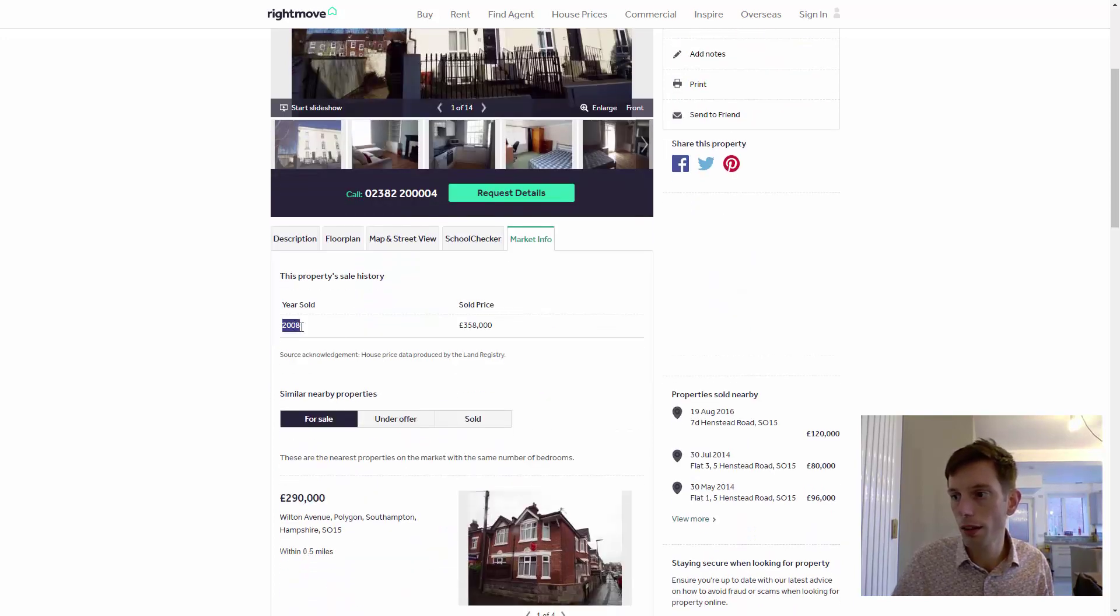
key("ctrl+Tab")
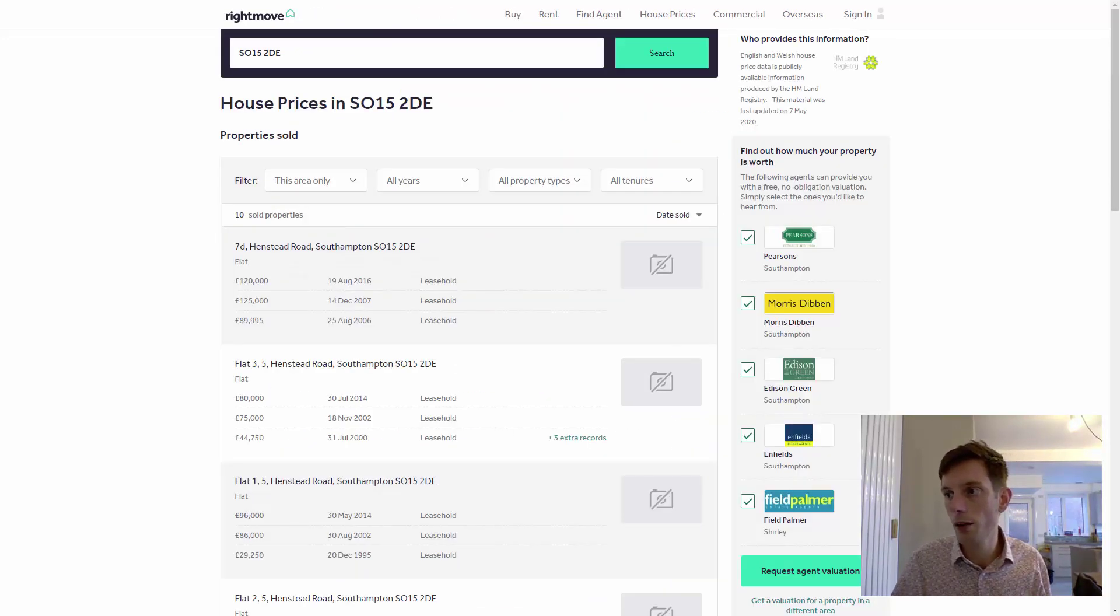
scroll(353, 303, "down", 1)
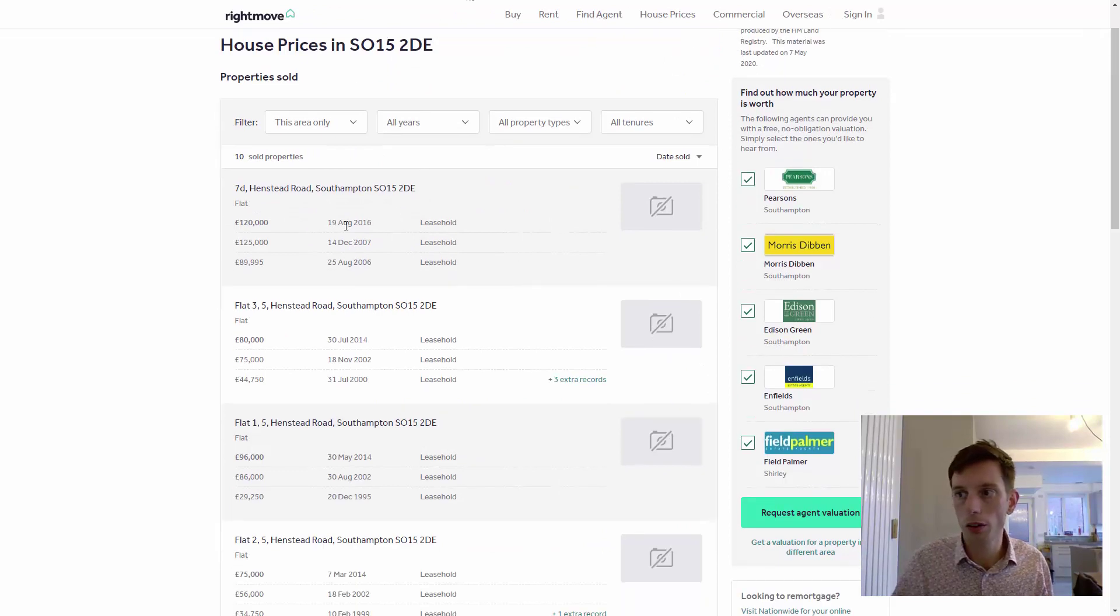
scroll(344, 290, "down", 4)
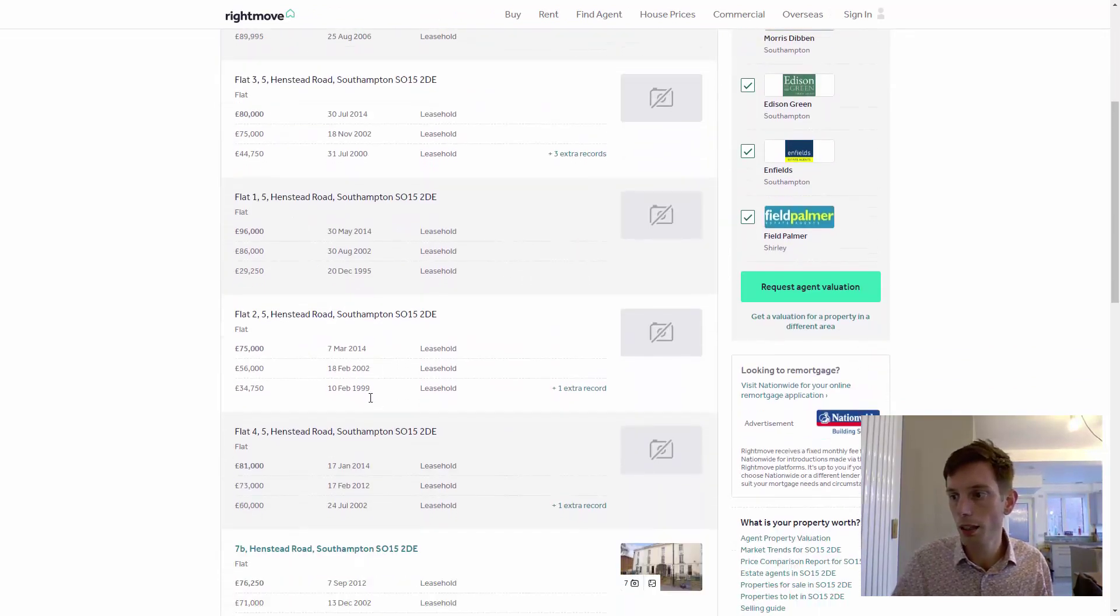
scroll(370, 405, "down", 2)
scroll(366, 393, "down", 2)
scroll(338, 402, "down", 3)
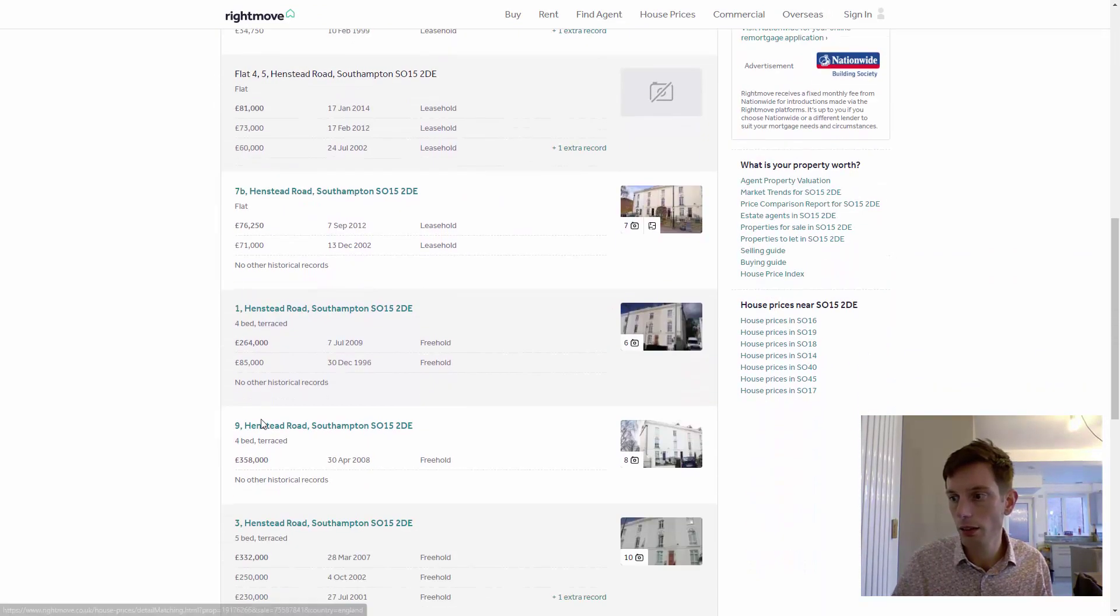
double_click(261, 458)
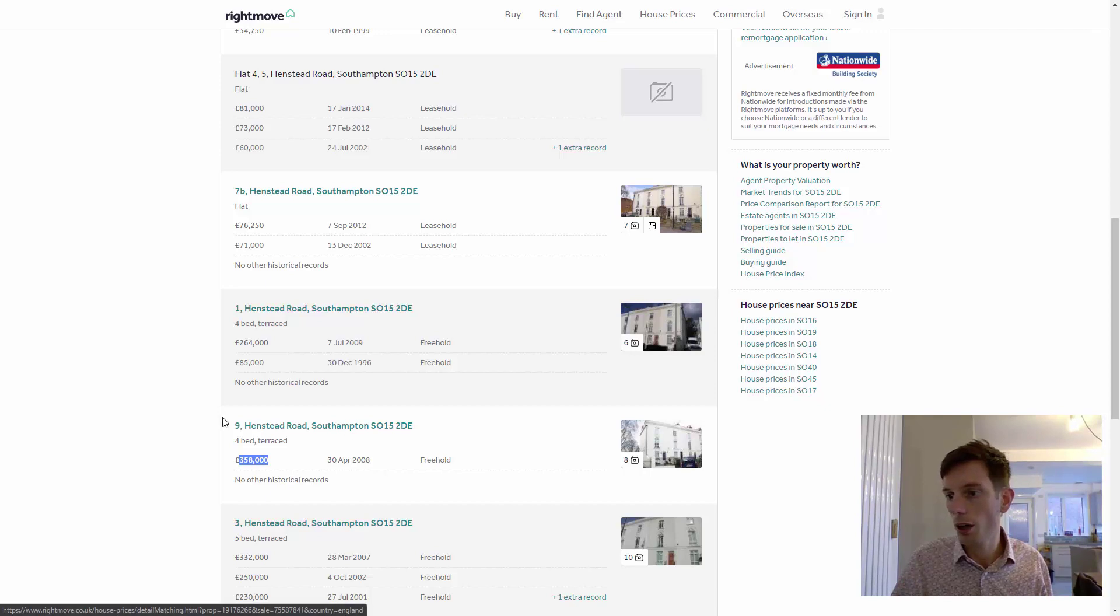
left_click(269, 430)
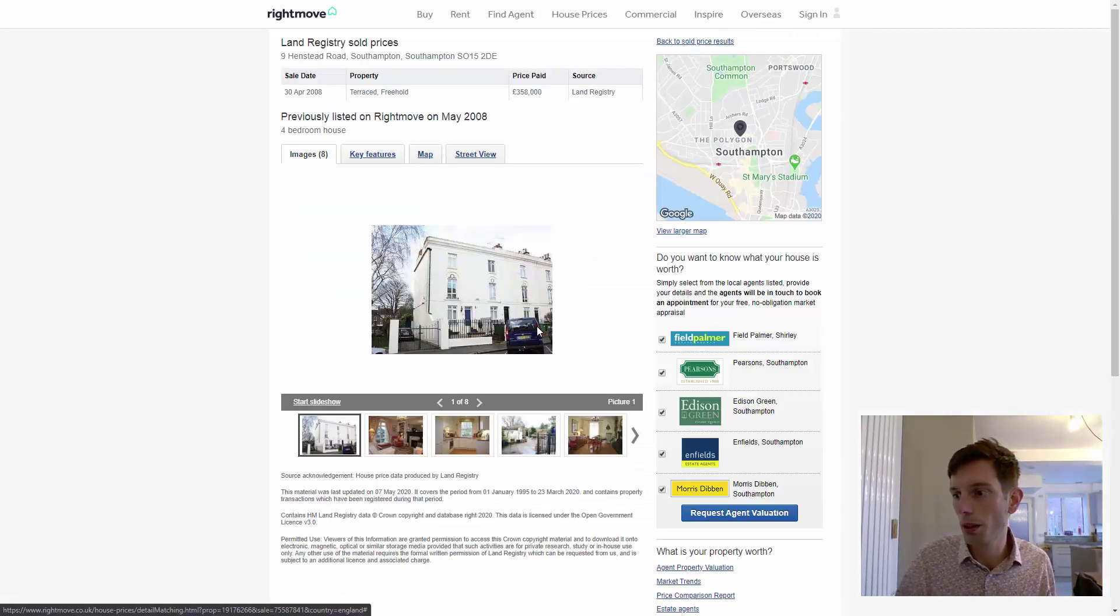
left_click(537, 325)
left_click(536, 330)
left_click(537, 331)
left_click(536, 329)
left_click(536, 329)
left_click(536, 329)
triple_click(339, 56)
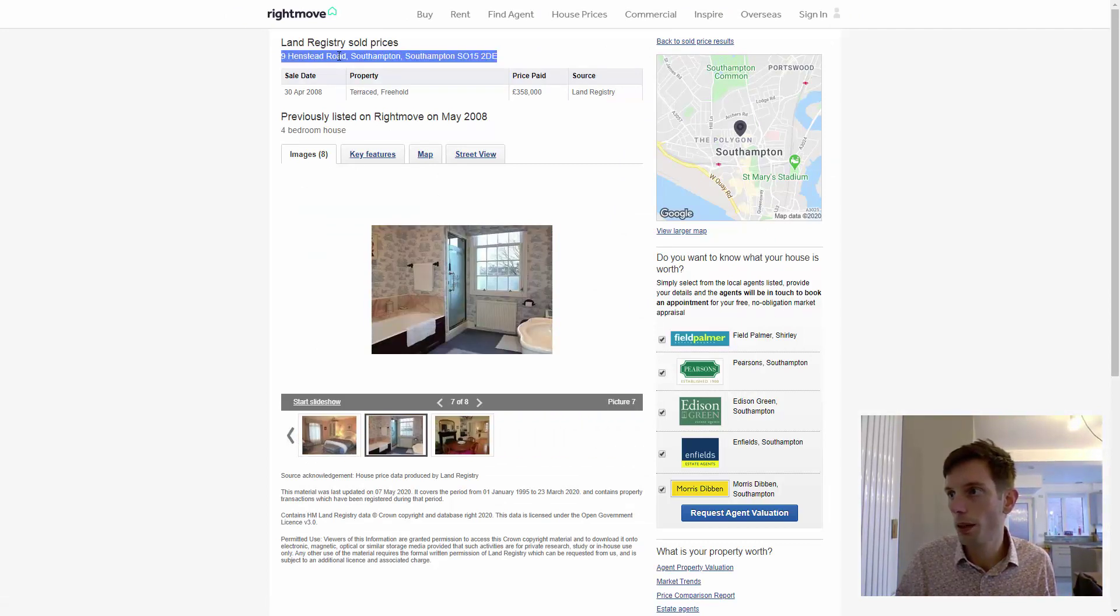
key("alt+Tab")
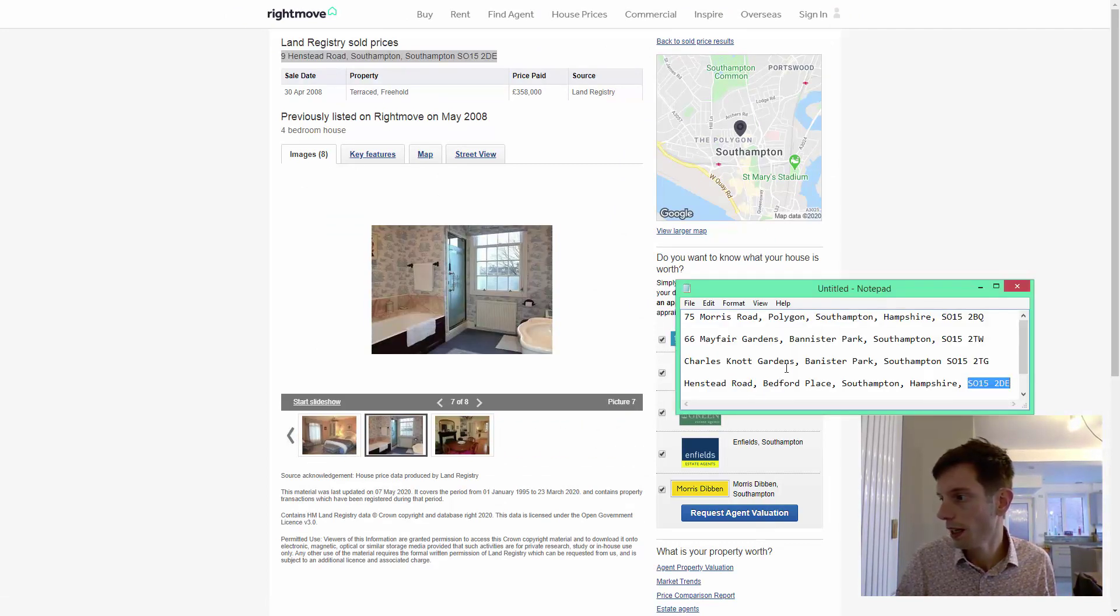
left_click(1008, 388)
key("Return")
key("Return")
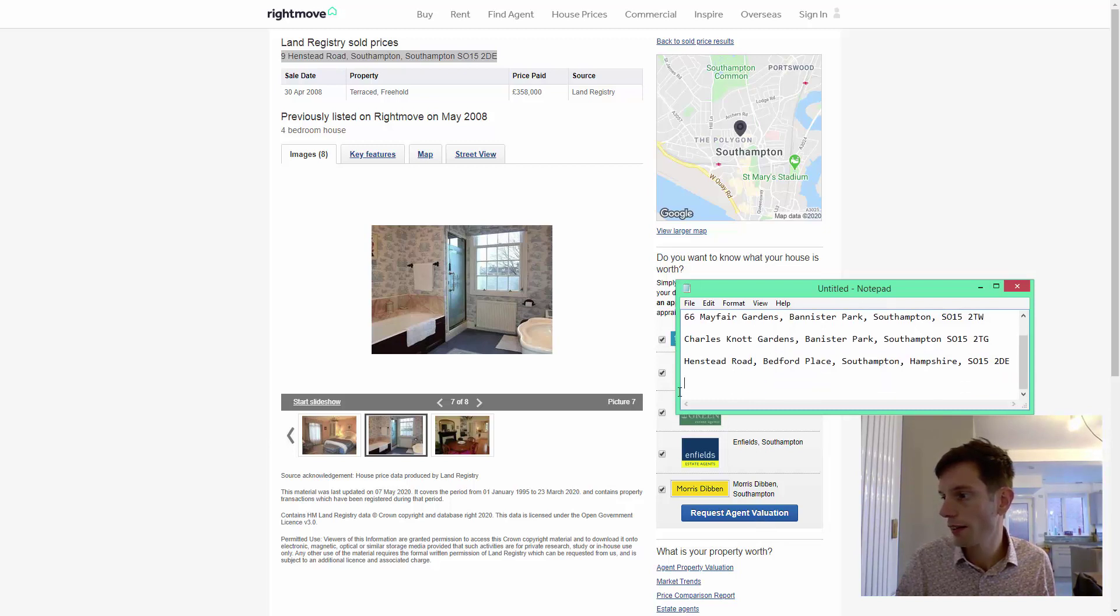
key("shift+Up")
key("ctrl+v")
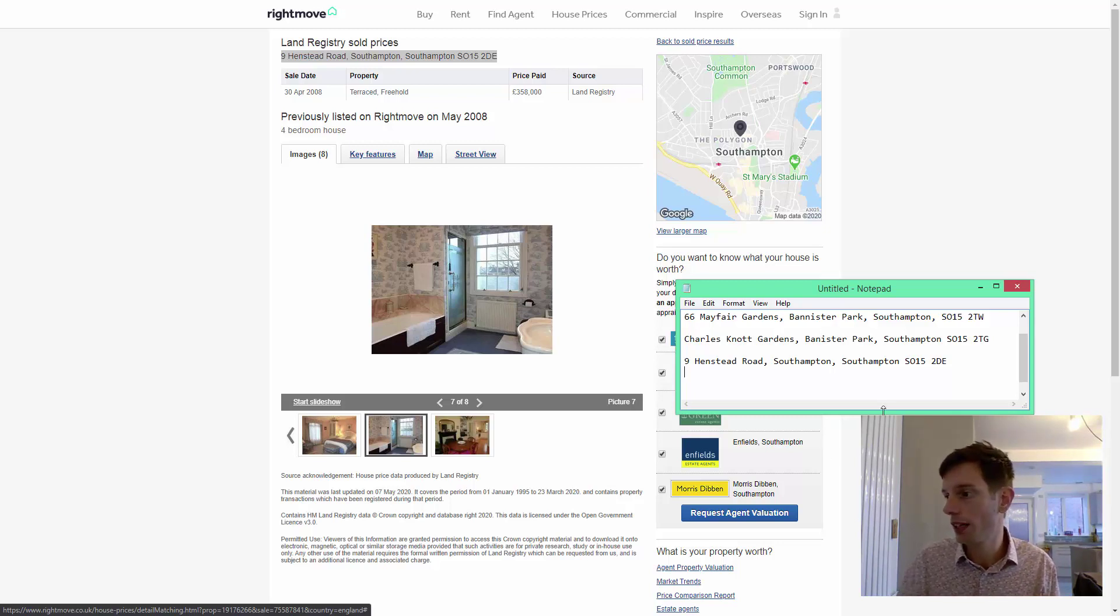
scroll(888, 373, "up", 1)
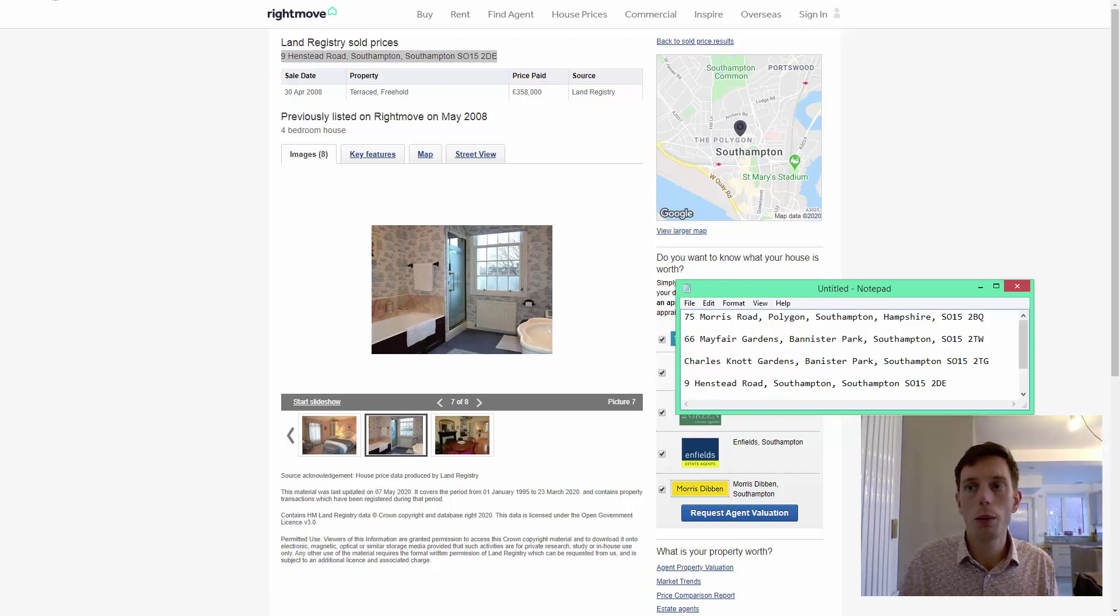
left_click(79, 1)
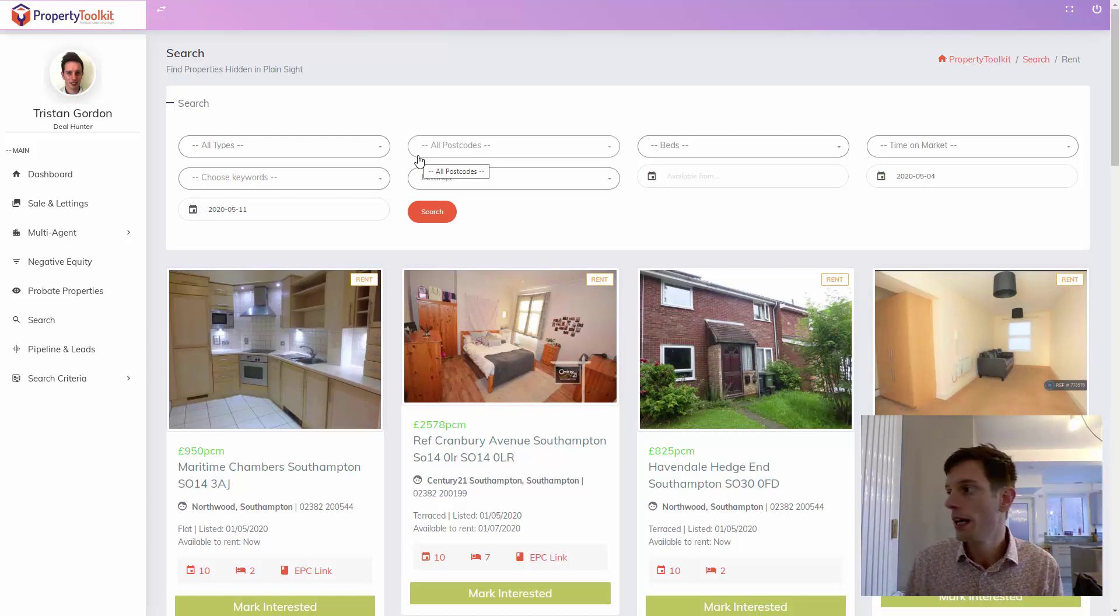
left_click(558, 181)
left_click(467, 227)
left_click(411, 219)
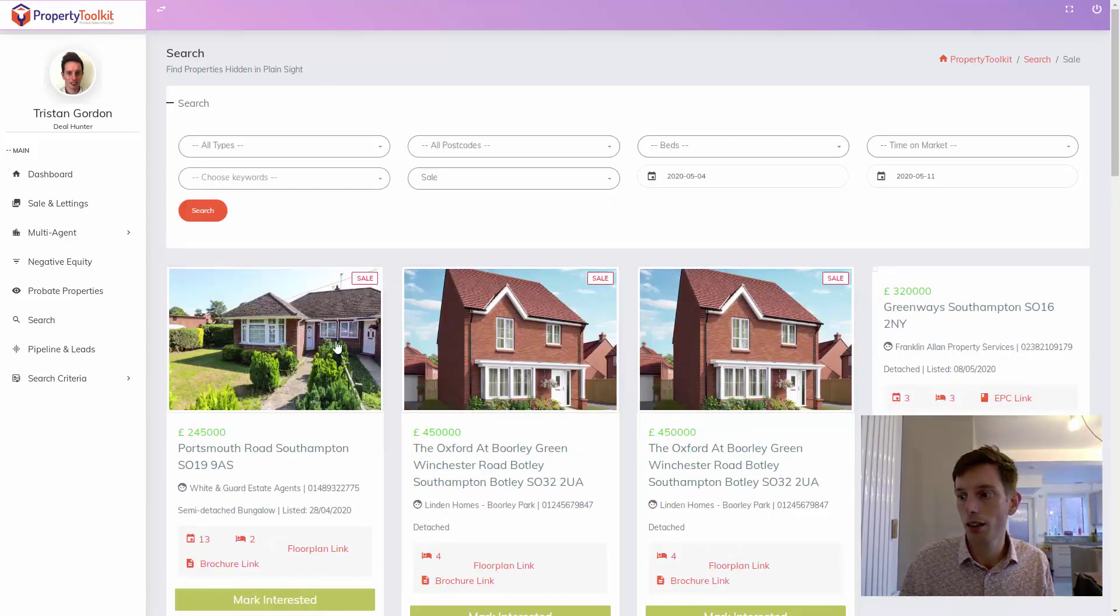
scroll(310, 366, "down", 3)
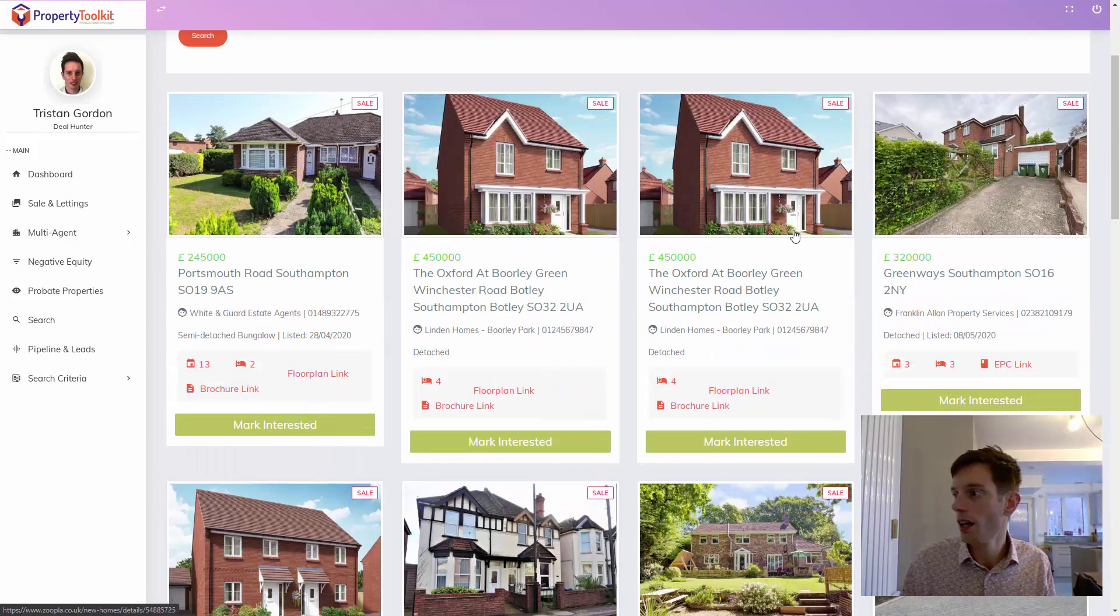
scroll(492, 400, "down", 4)
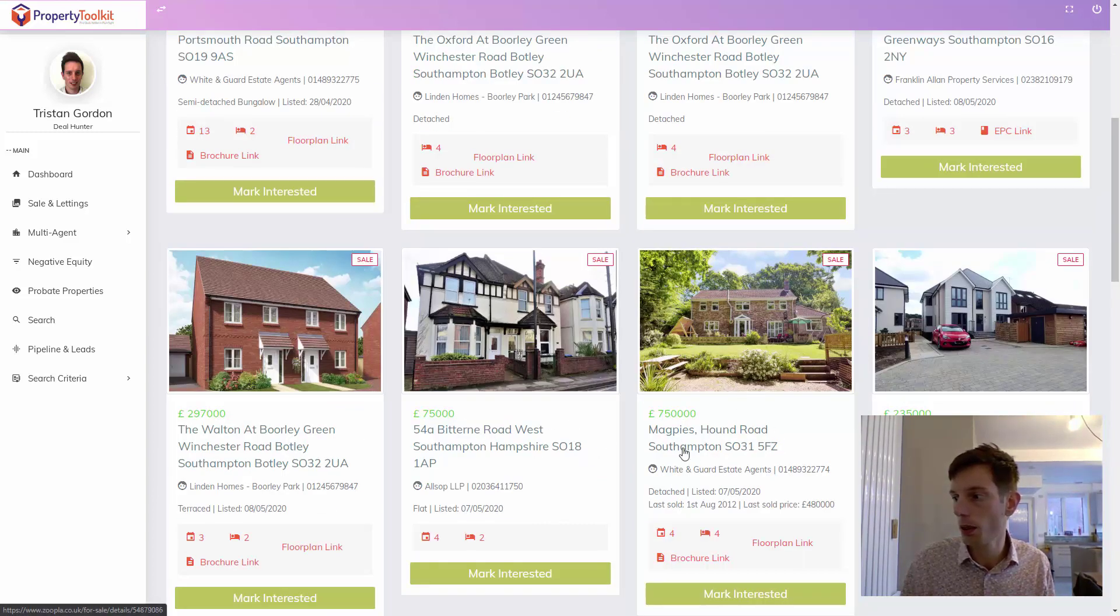
scroll(696, 373, "down", 8)
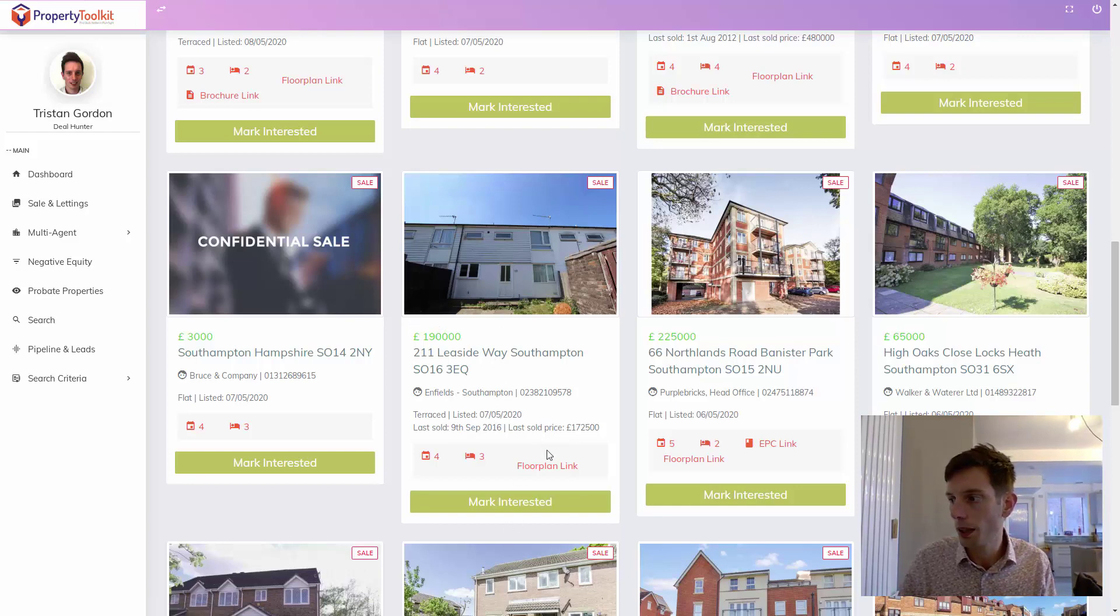
left_click(690, 462)
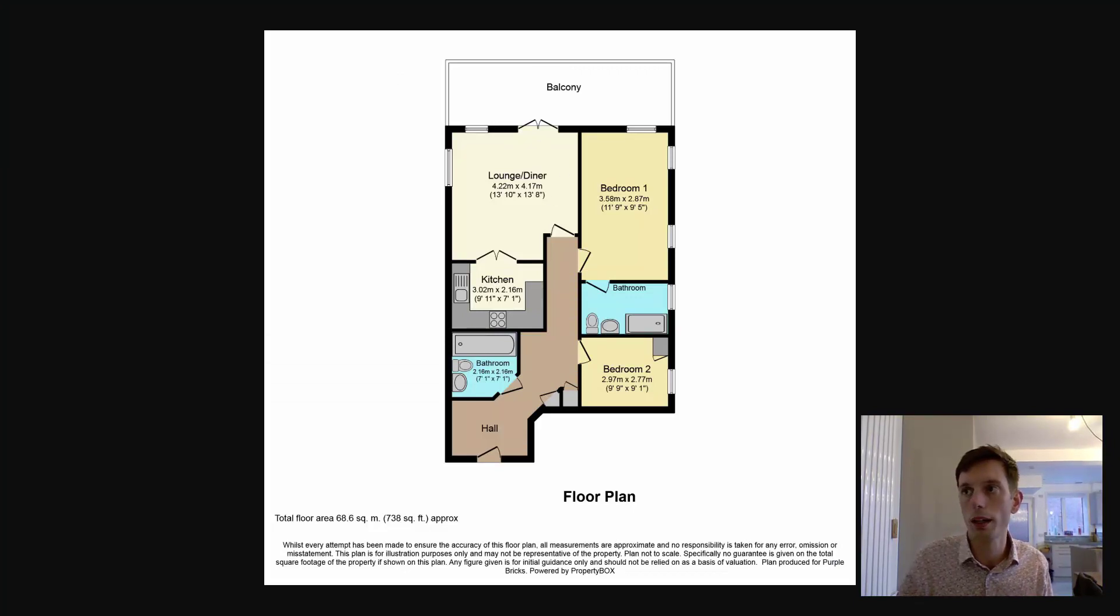
left_click(270, 1)
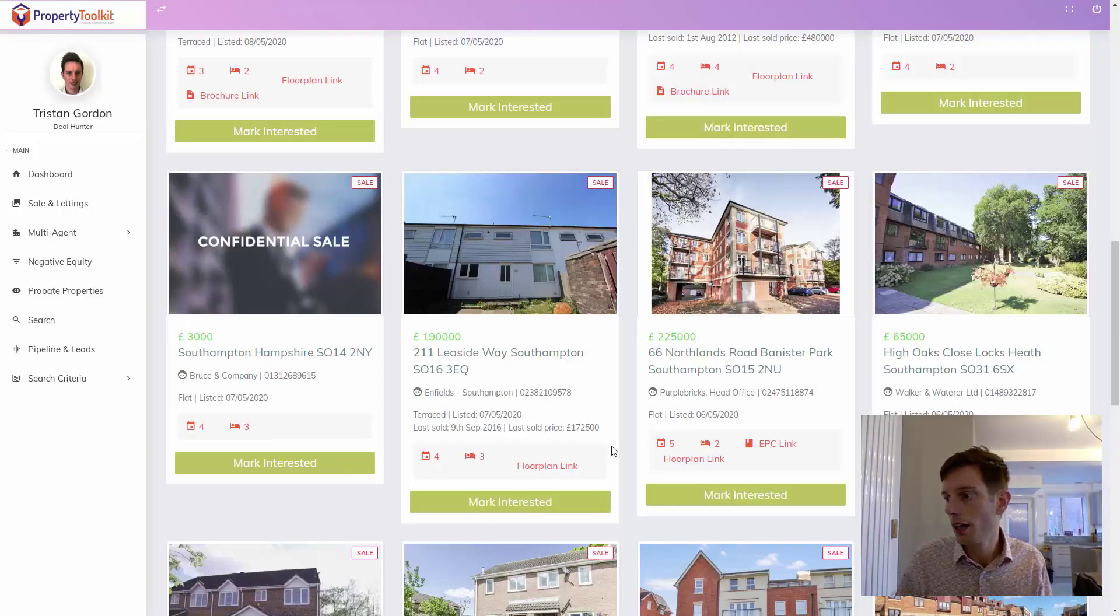
left_click(744, 497)
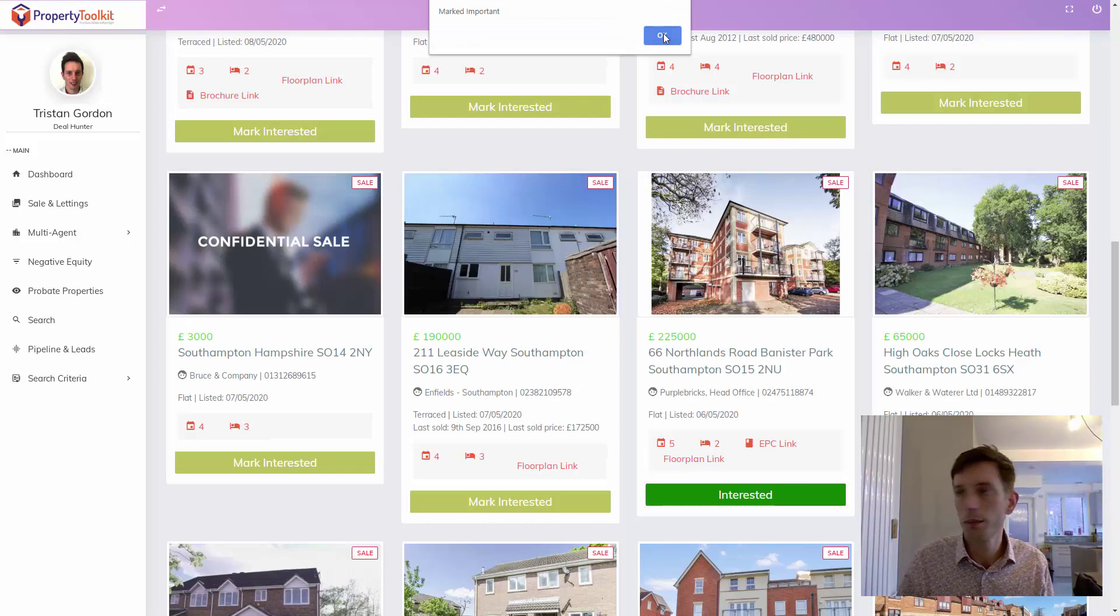
left_click(662, 36)
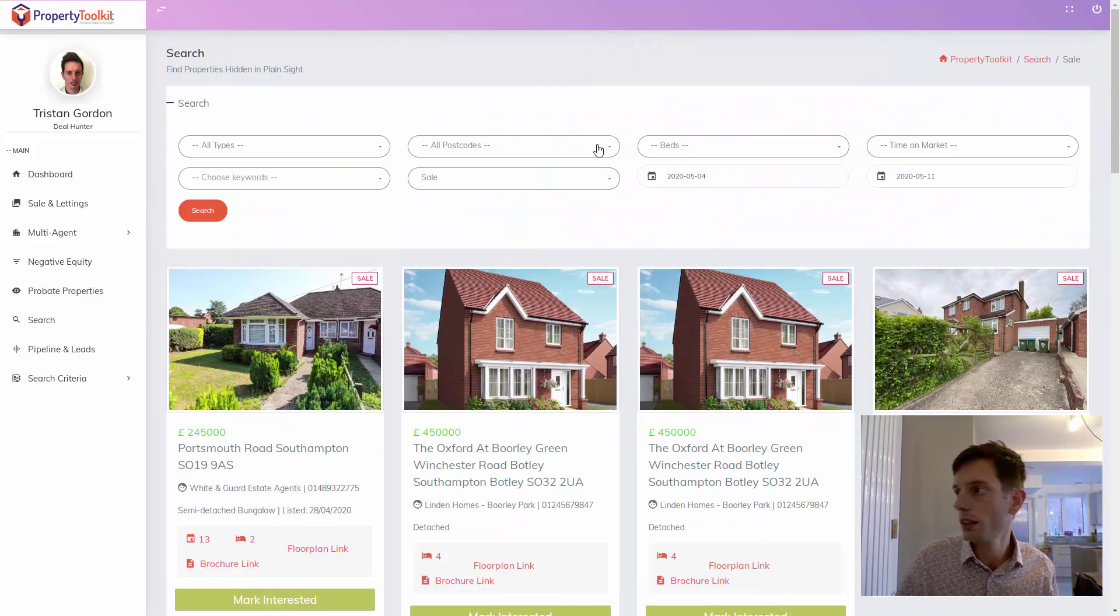
left_click(82, 350)
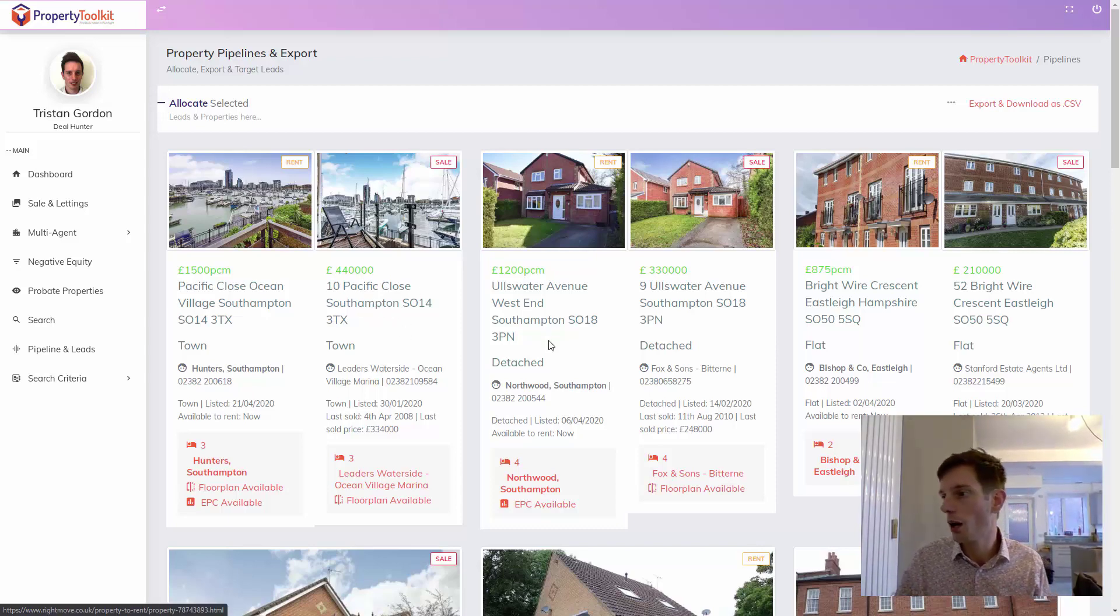
scroll(551, 344, "down", 1)
scroll(671, 373, "down", 5)
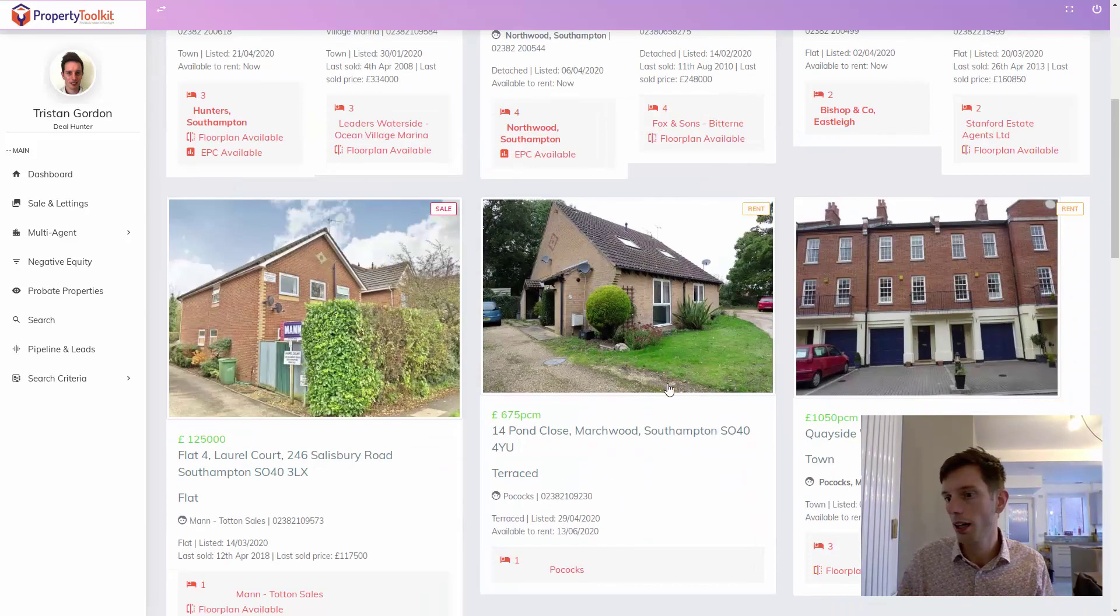
scroll(409, 385, "down", 2)
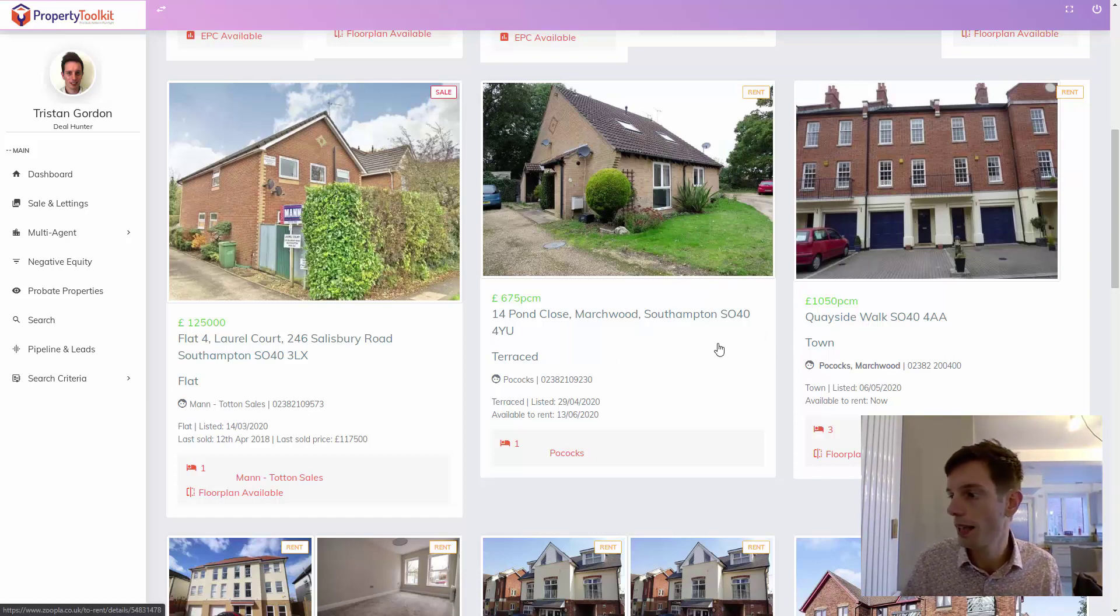
scroll(712, 356, "down", 2)
scroll(711, 356, "down", 4)
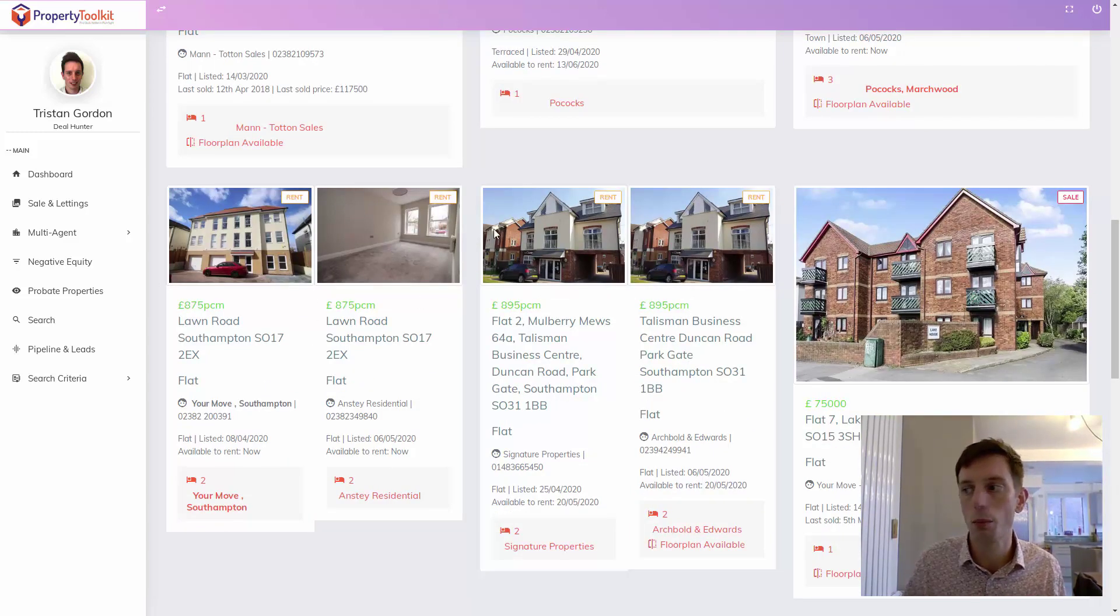
scroll(768, 269, "down", 5)
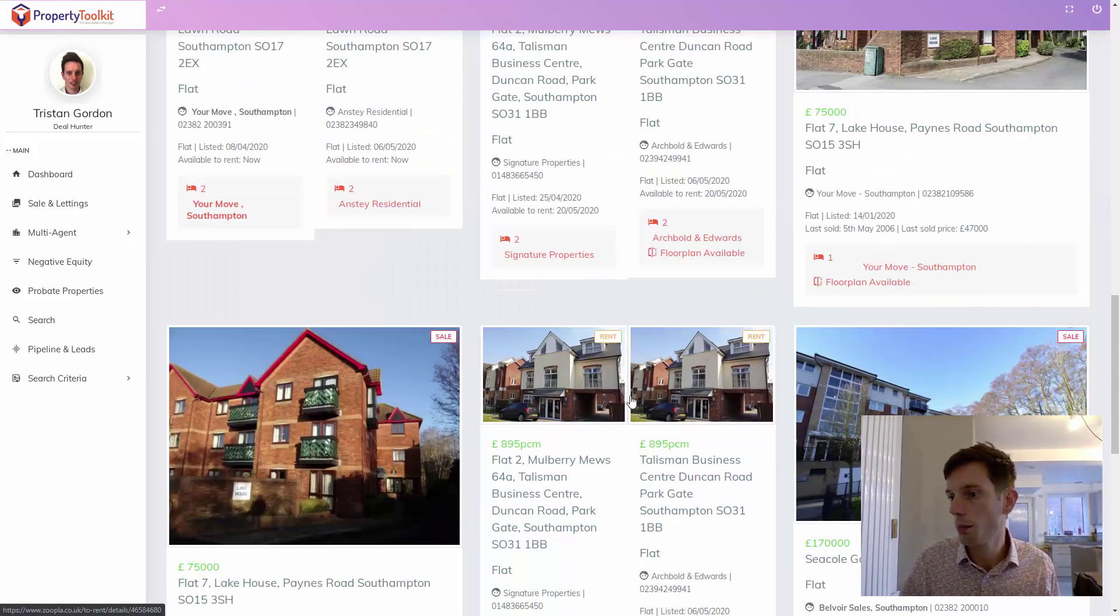
scroll(643, 371, "down", 3)
scroll(628, 327, "down", 3)
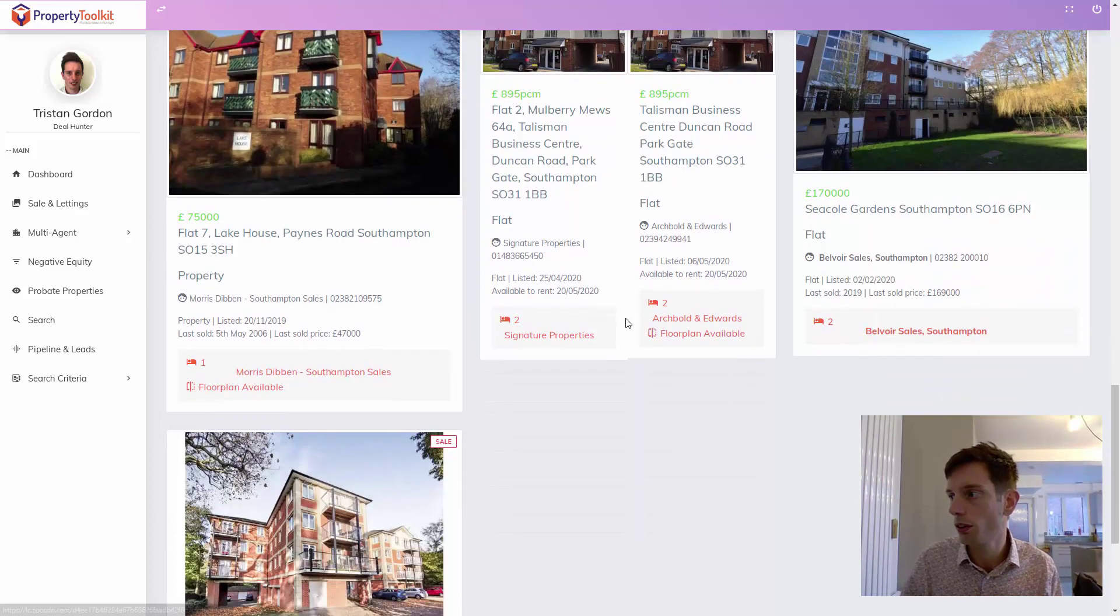
scroll(627, 324, "down", 3)
scroll(655, 327, "up", 3)
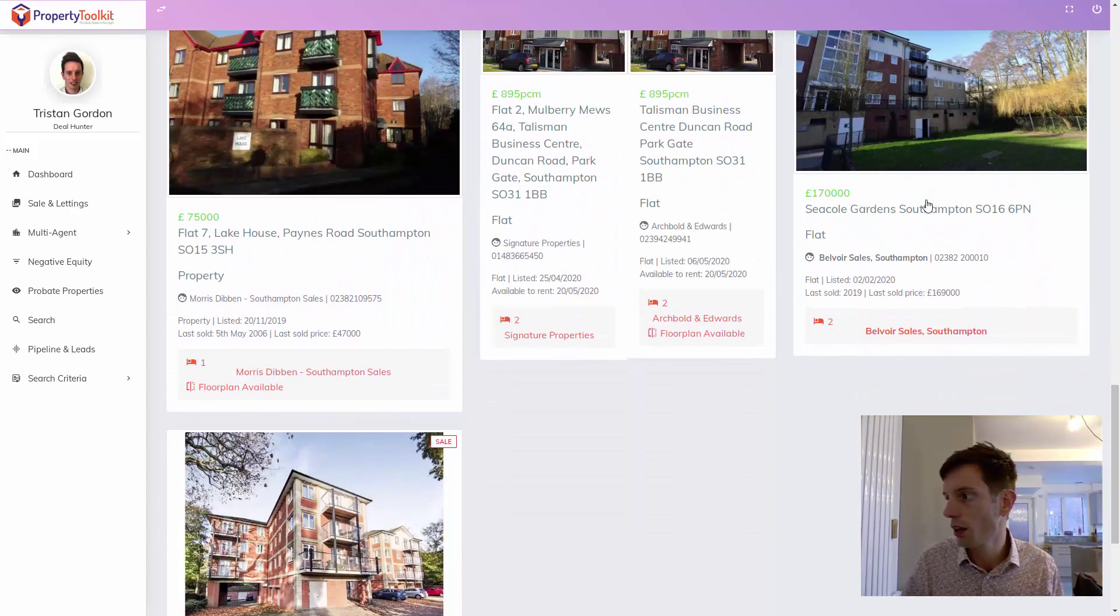
left_click_drag(1114, 461, 1055, 69)
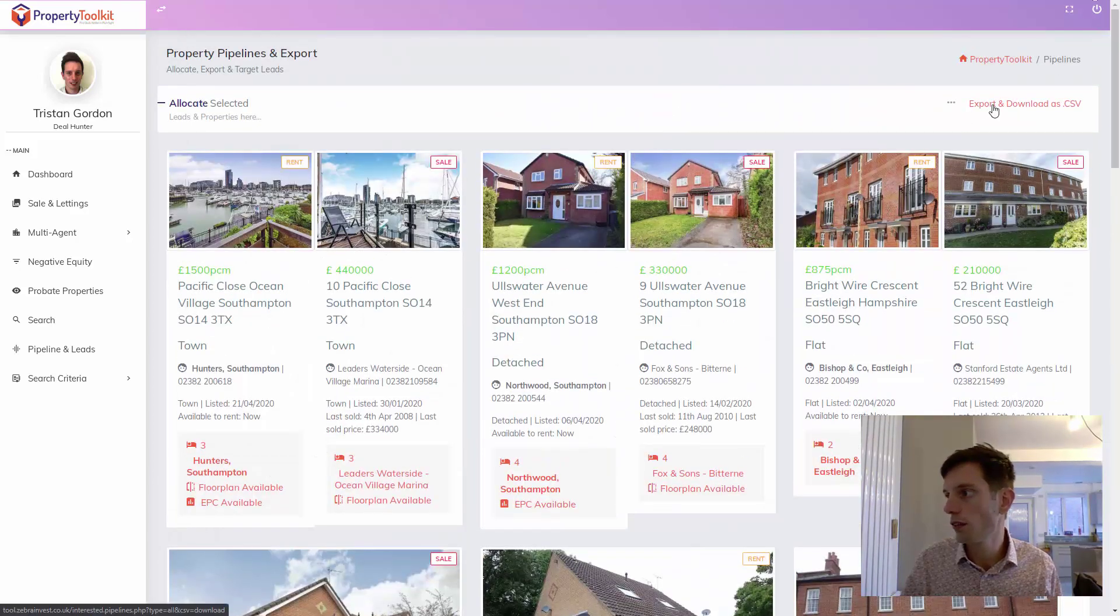
Limit the pipeline to Lettings leads, export them as a .CSV and open the download.
left_click(951, 103)
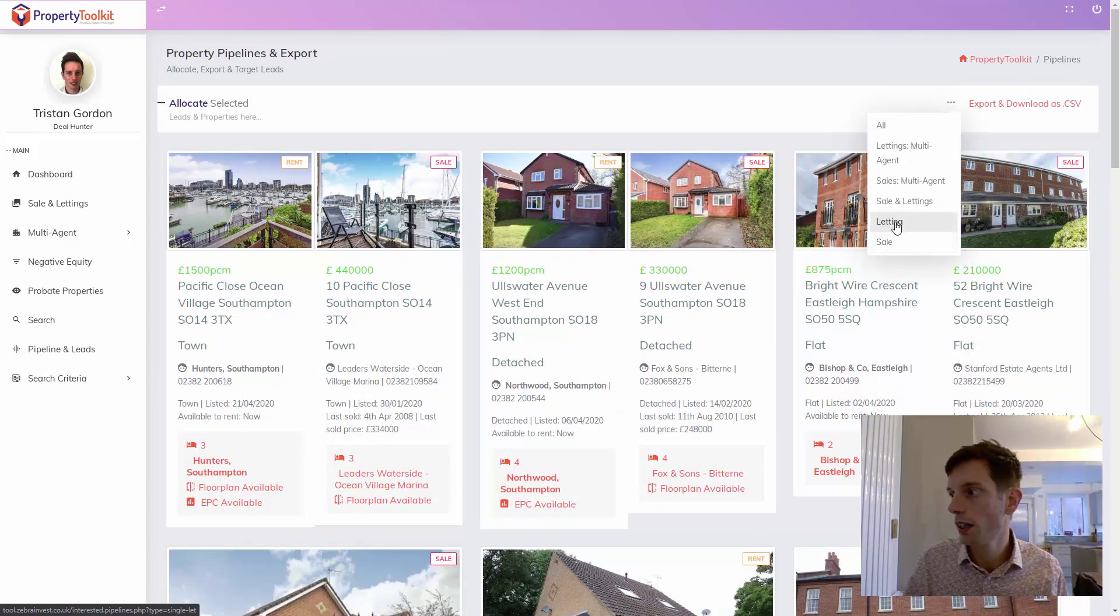
left_click(898, 226)
left_click(994, 104)
left_click(84, 607)
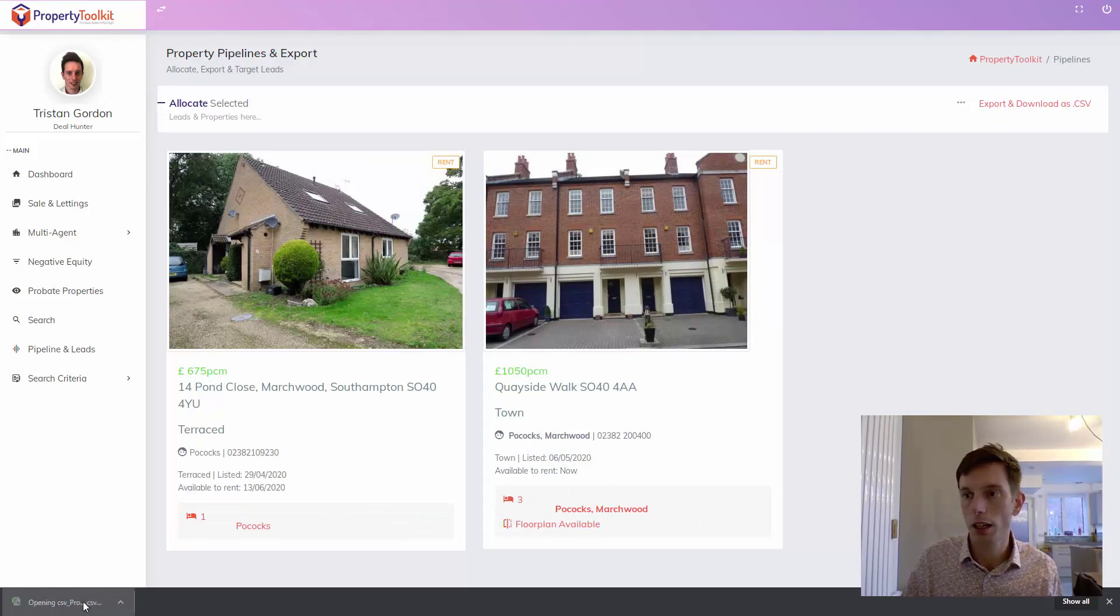
left_click(294, 182)
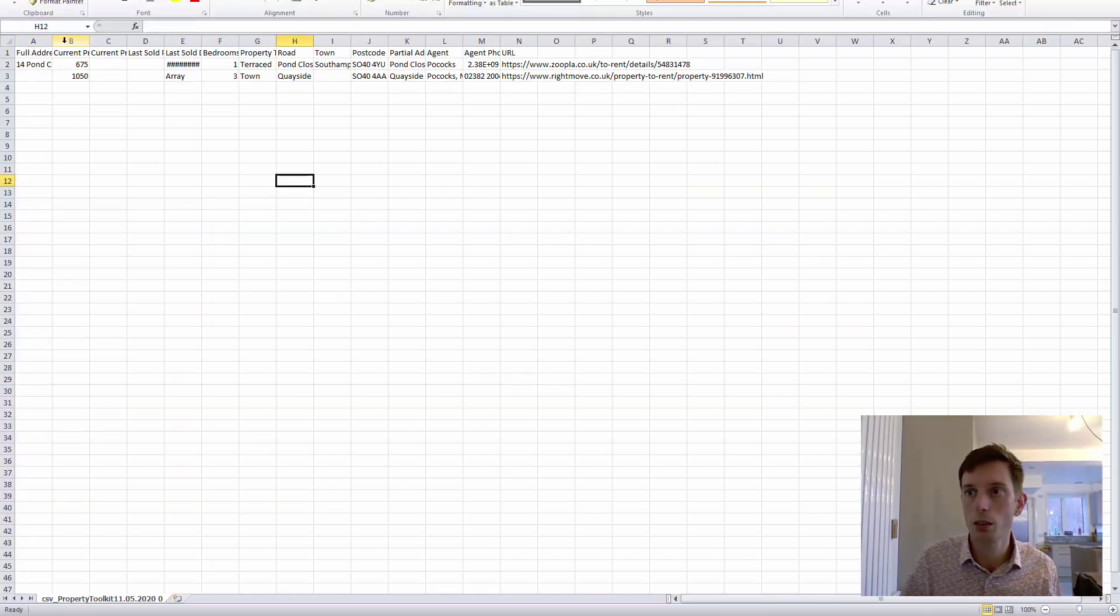
Widen column A to show the full lettings addresses, then close the CSV without saving.
left_click_drag(51, 40, 246, 61)
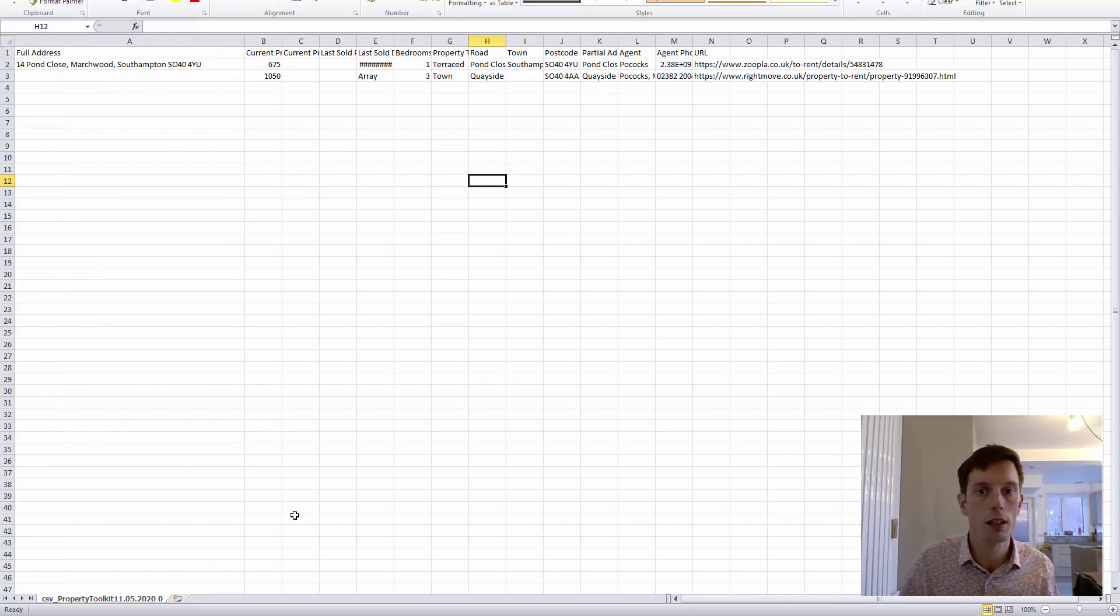
key("ctrl+w")
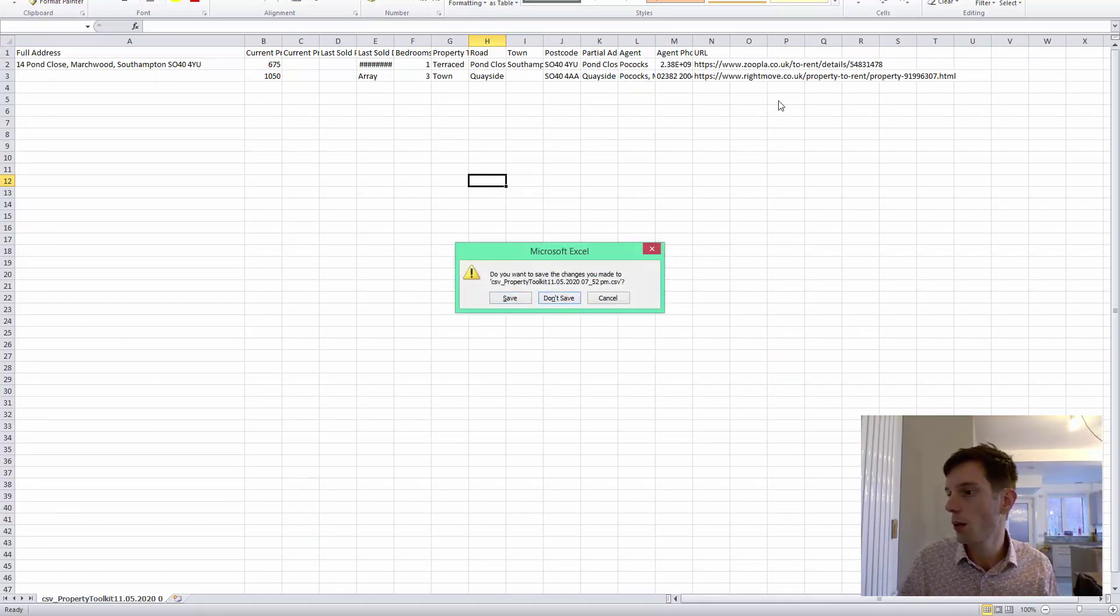
left_click(559, 297)
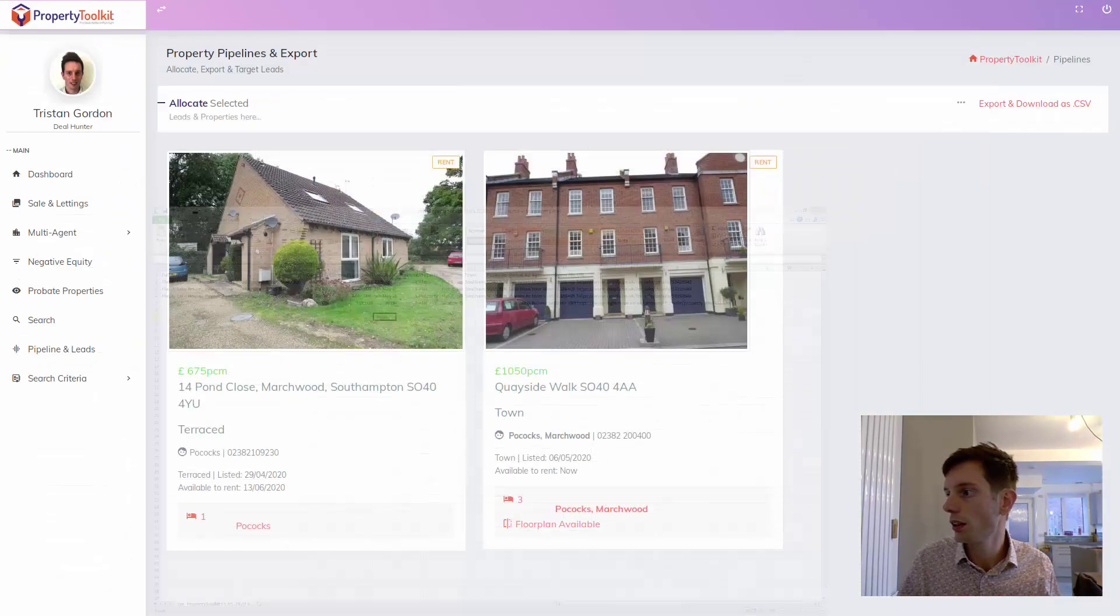
Switch the pipeline to Sale & Lettings leads, export them as a .CSV and open it.
left_click(961, 104)
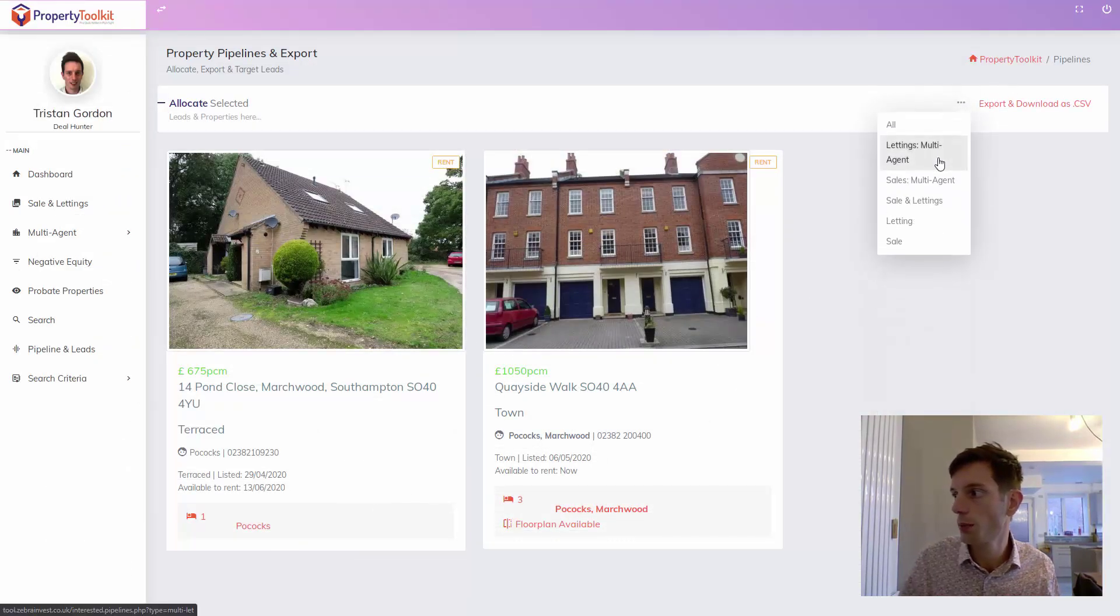
left_click(932, 182)
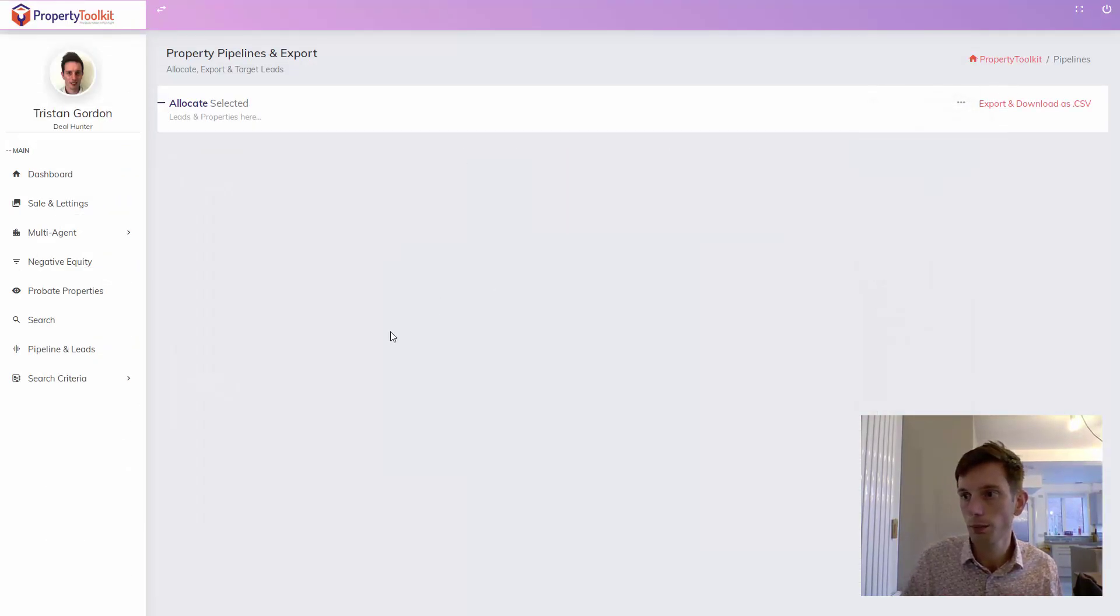
left_click(962, 105)
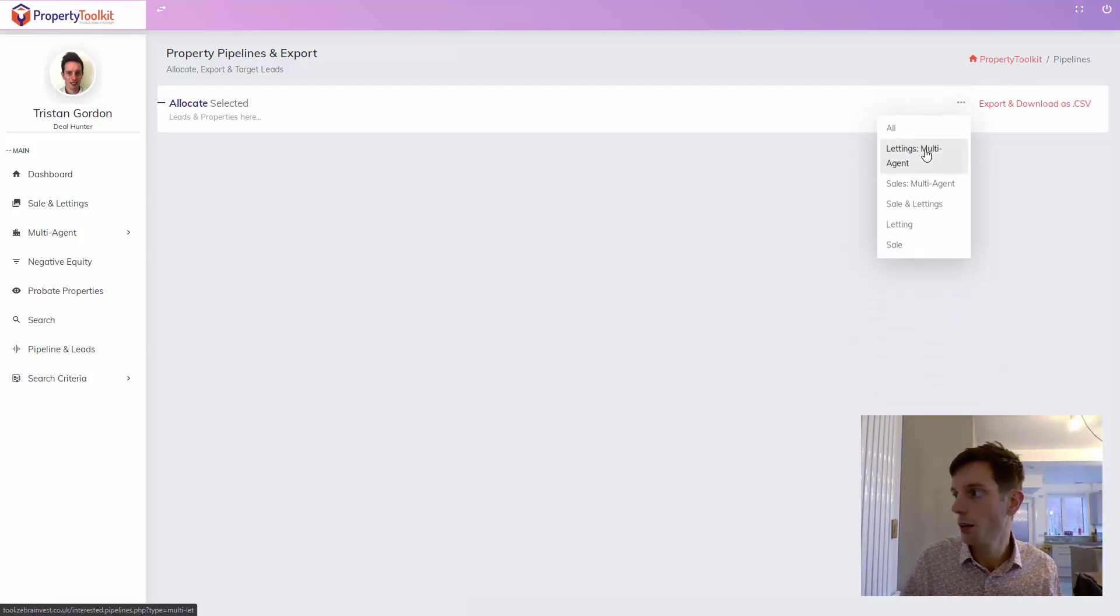
left_click(926, 205)
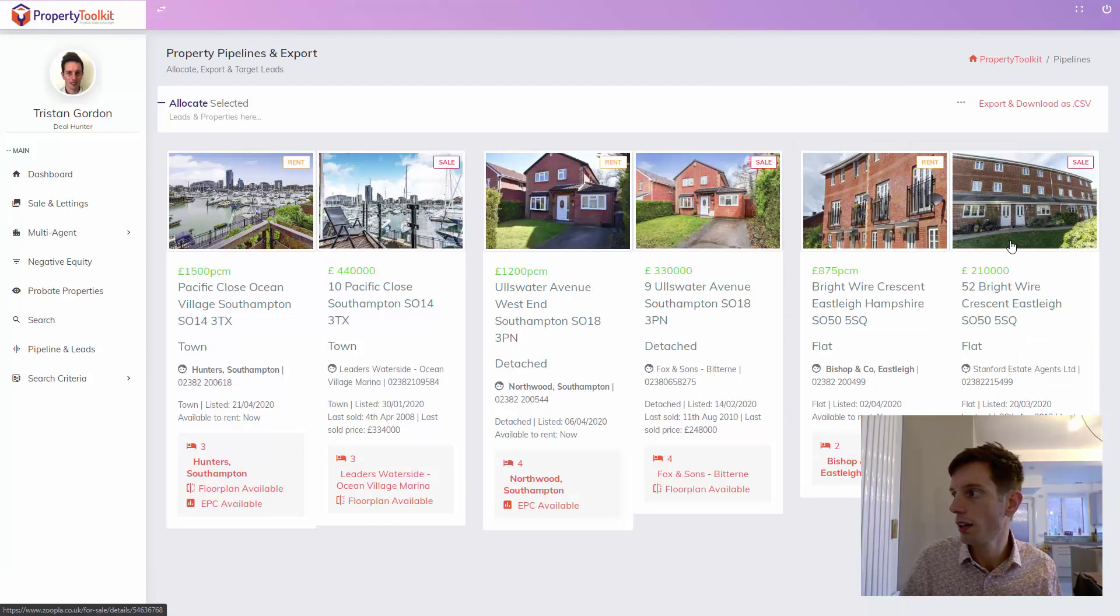
left_click(1032, 104)
left_click(64, 602)
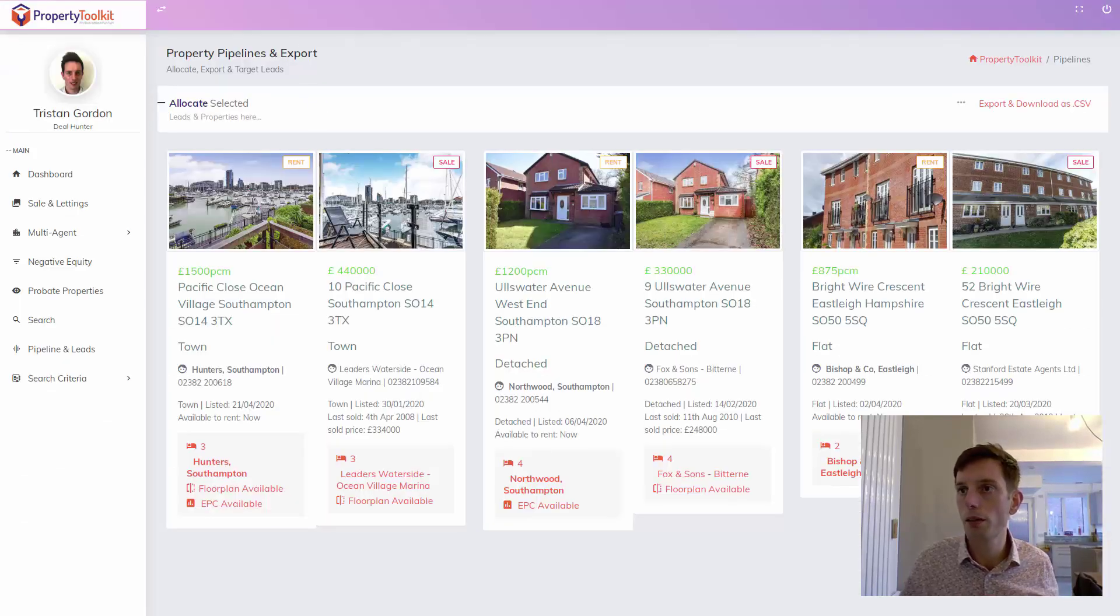
Load the PropertyToolkit website in a new incognito browser window.
key("ctrl+t")
type("prope")
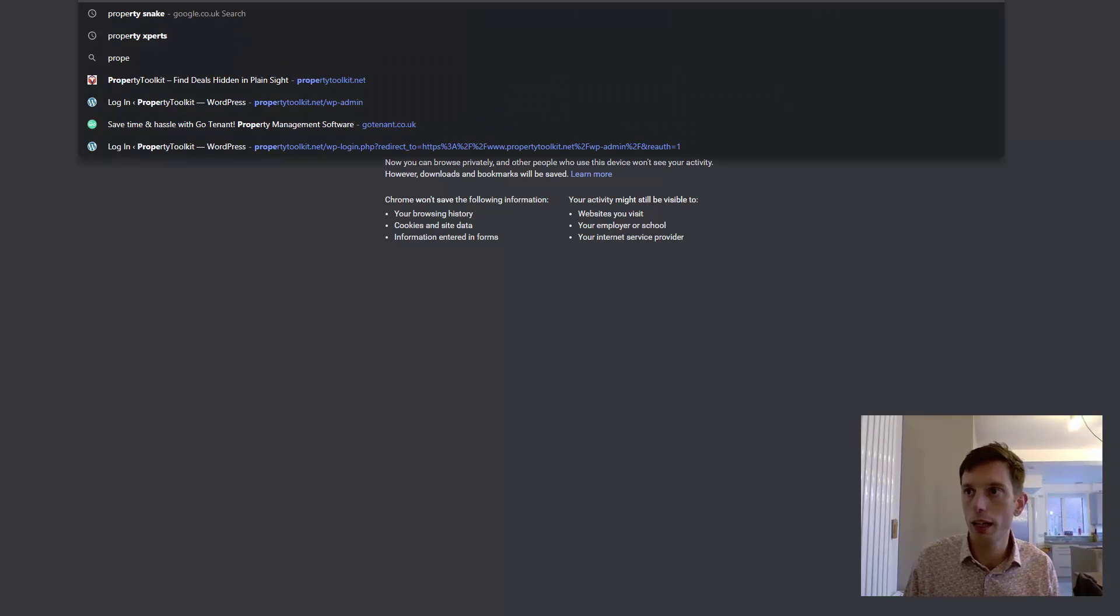
left_click(370, 83)
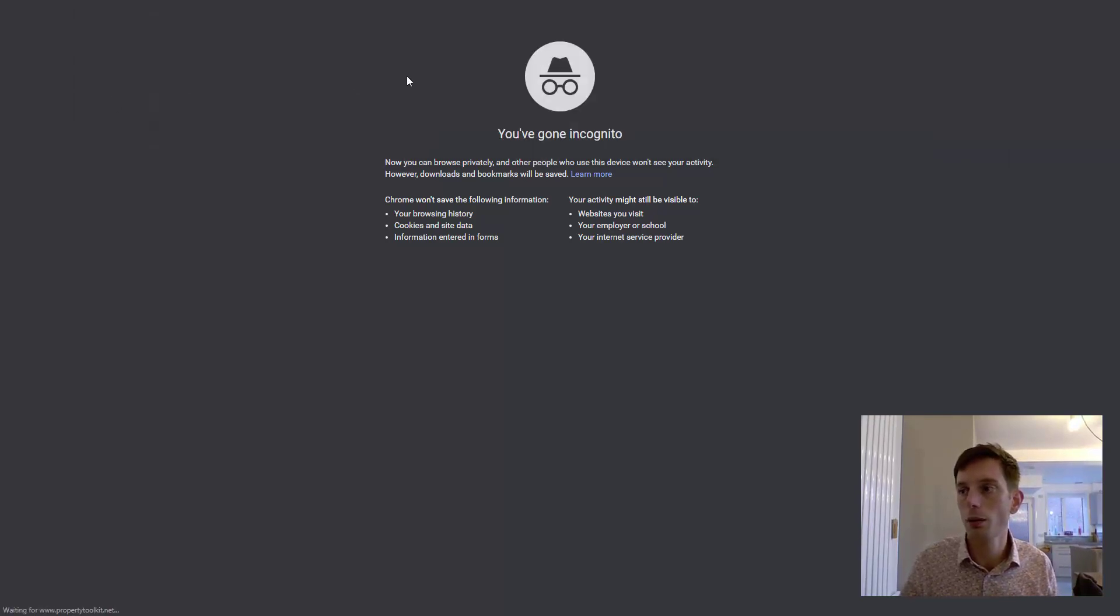